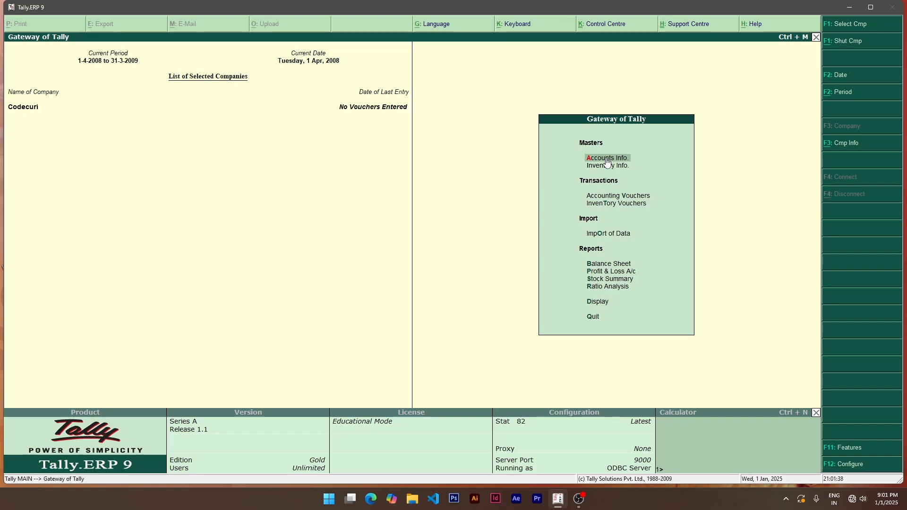
Open the multiple-groups display from the accounts information, covering All Items.
click(607, 159)
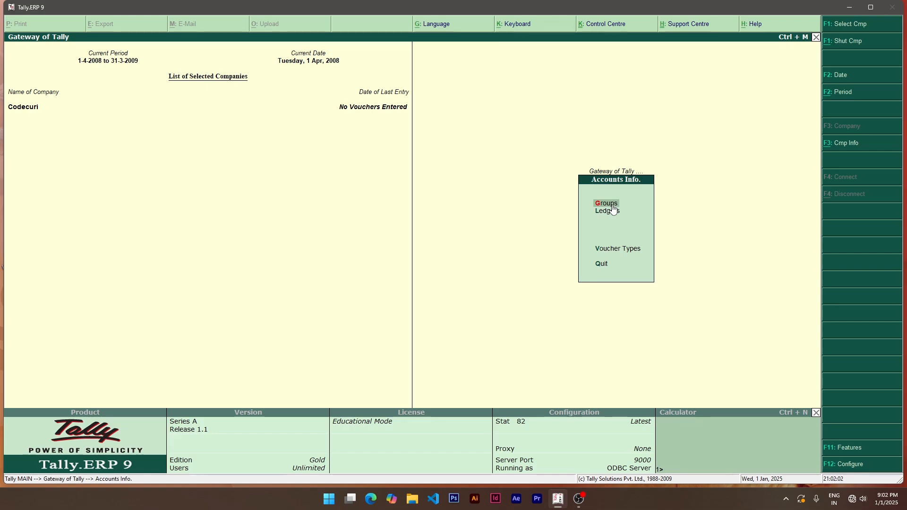
click(612, 206)
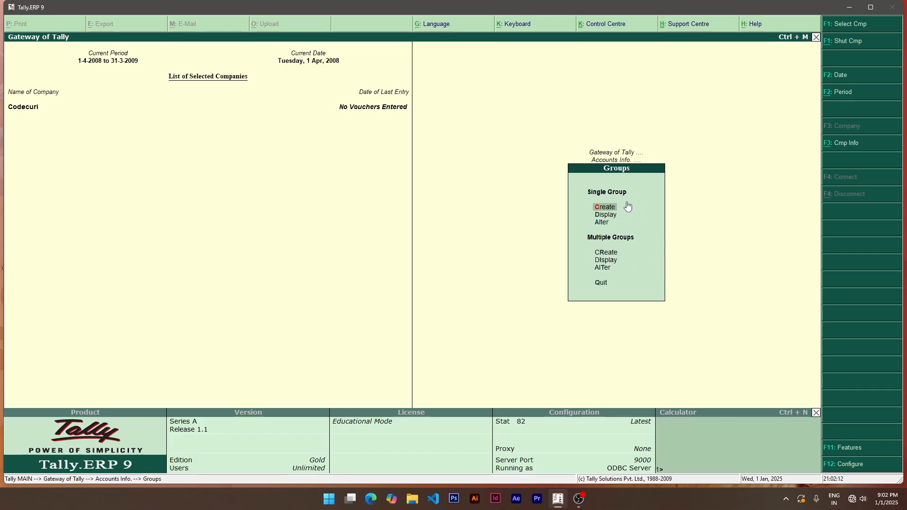
key(Down)
key(Down)
key(Down)
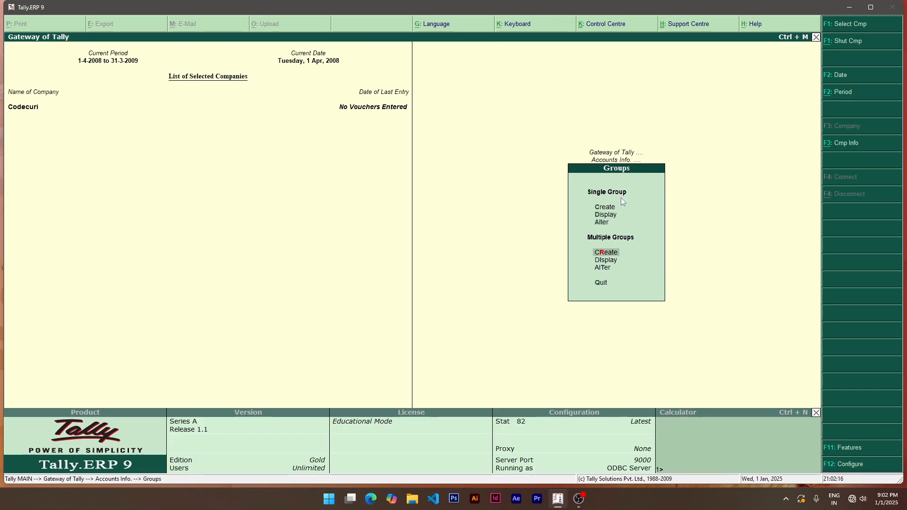
key(Down)
key(Return)
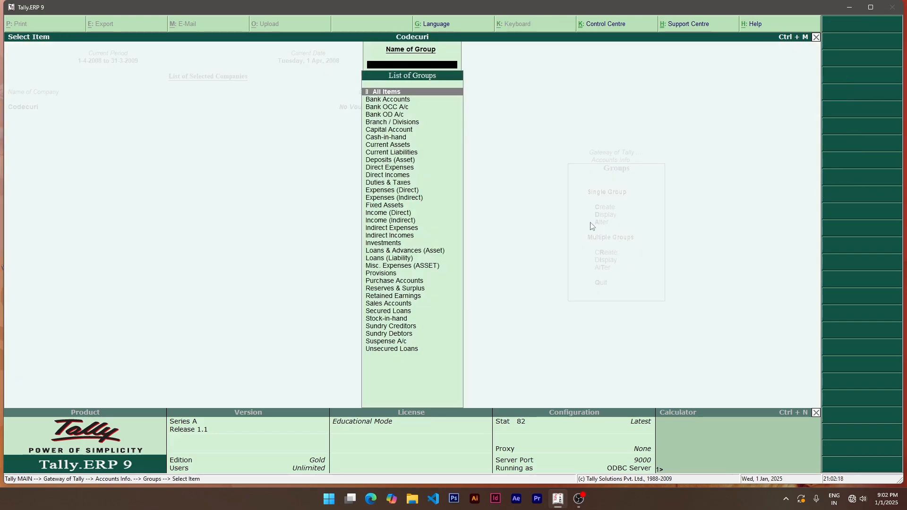
key(Return)
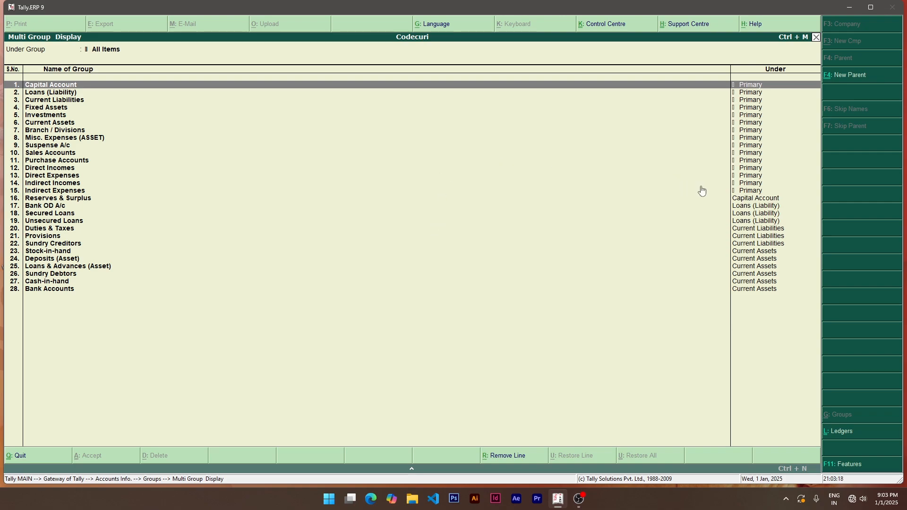
Examine the primary groups from Capital Account to Indirect Expenses, then the parent of Reserves & Surplus.
key(Down)
key(Down)
key(Down)
key(Down)
key(Down)
key(Down)
key(Down)
key(Down)
key(Down)
key(Down)
key(Down)
key(Down)
key(Down)
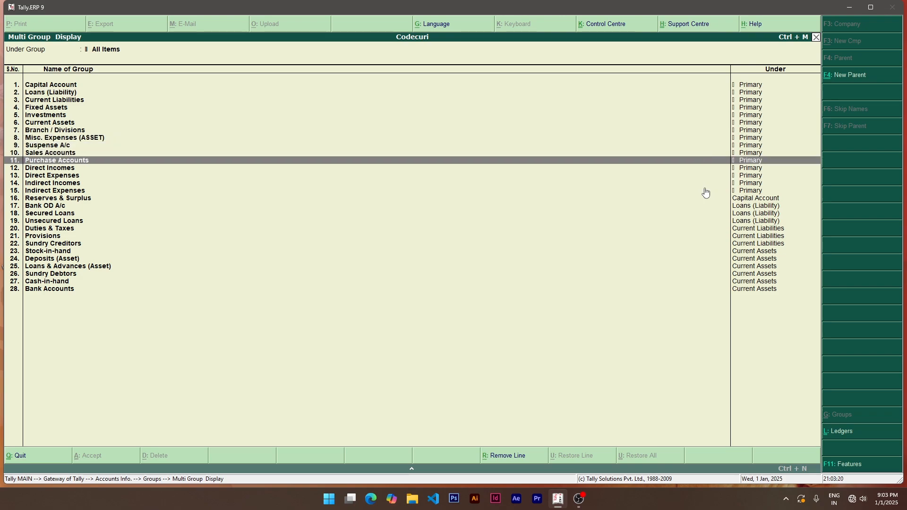
key(Down)
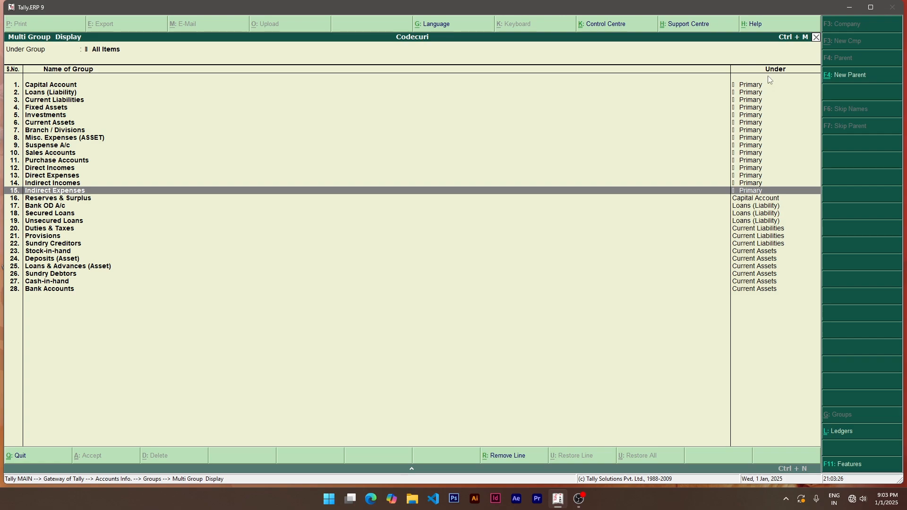
click(744, 198)
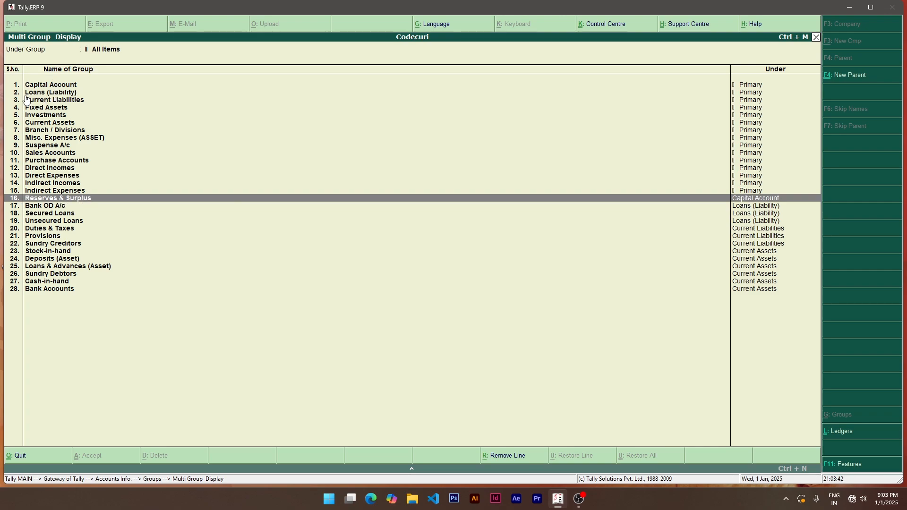
Examine the sub-groups down to Bank Accounts and match them to their parent groups.
key(Up)
key(Up)
key(Up)
key(Up)
key(Up)
key(Up)
key(Up)
key(Up)
key(Up)
key(Up)
key(Up)
key(Up)
key(Up)
key(Up)
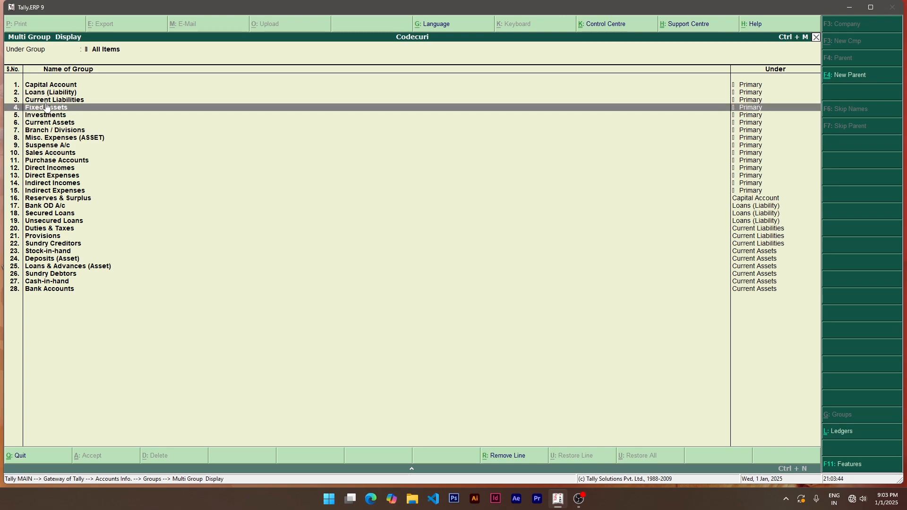
key(Down)
key(Down)
key(Down)
key(Down)
key(Down)
key(Down)
key(Down)
key(Down)
key(Down)
key(Down)
key(Down)
key(Down)
key(Down)
key(Down)
key(Down)
key(Down)
key(Down)
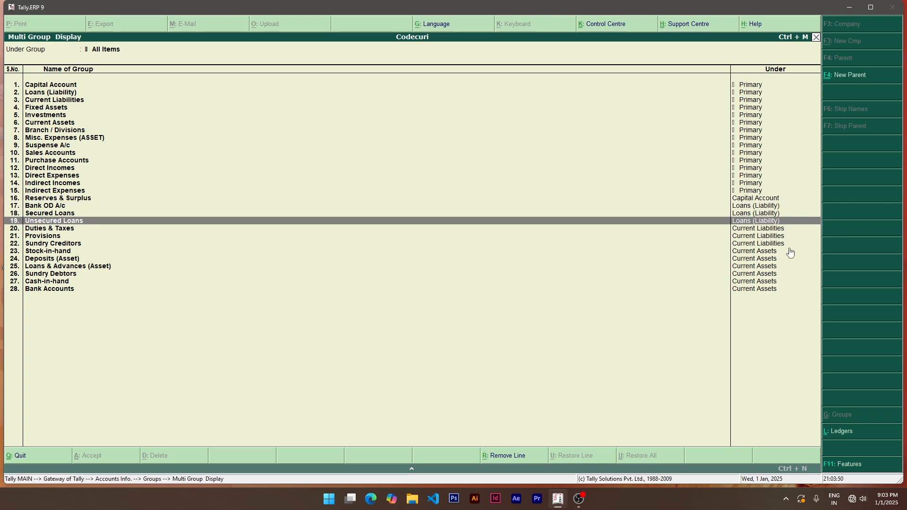
key(Down)
key(Down)
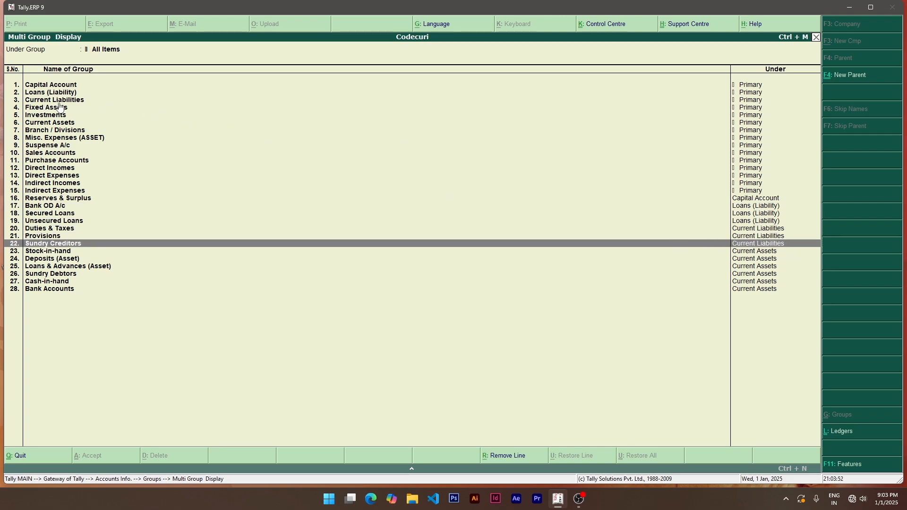
key(Down)
key(Down)
key(Down)
key(Down)
key(Down)
key(Down)
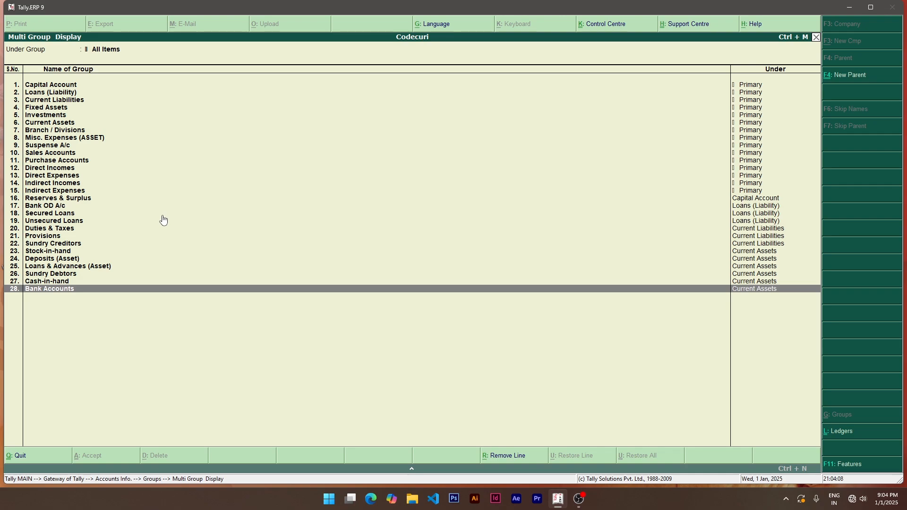
Review the group list in reverse, from Bank Accounts back to Loans (Liability).
key(Up)
key(Up)
key(Up)
key(Up)
key(Up)
key(Up)
key(Up)
key(Up)
key(Up)
key(Up)
key(Up)
key(Up)
key(Up)
key(Up)
key(Up)
key(Up)
key(Up)
key(Up)
key(Up)
key(Up)
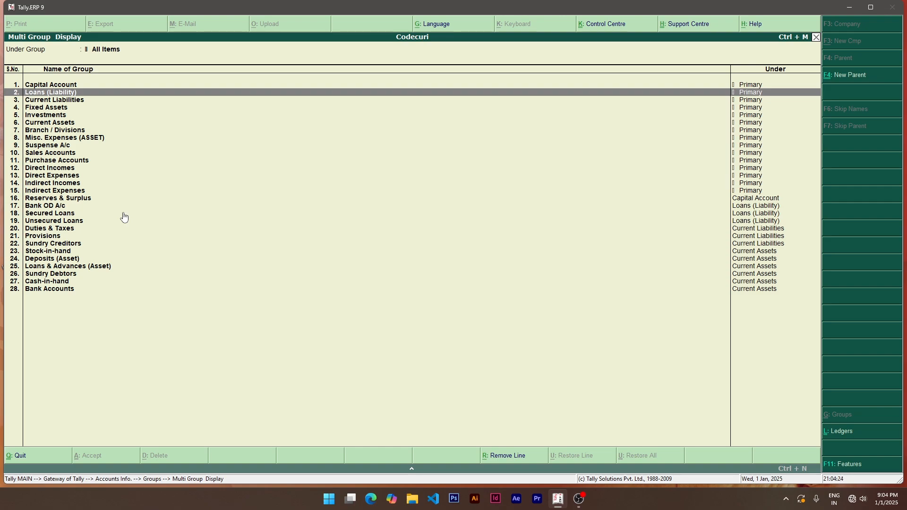
Look through the groups from Loans (Liability) down to Loans & Advances (Asset).
key(Down)
key(Down)
key(Down)
key(Down)
key(Down)
key(Down)
key(Down)
key(Down)
key(Down)
key(Down)
key(Down)
key(Down)
key(Down)
key(Down)
key(Down)
key(Down)
key(Down)
key(Down)
key(Down)
key(Down)
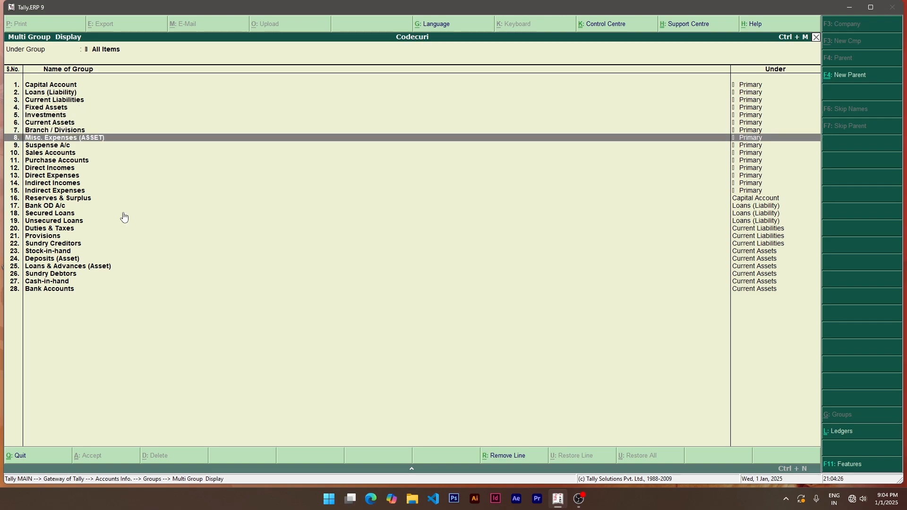
key(Down)
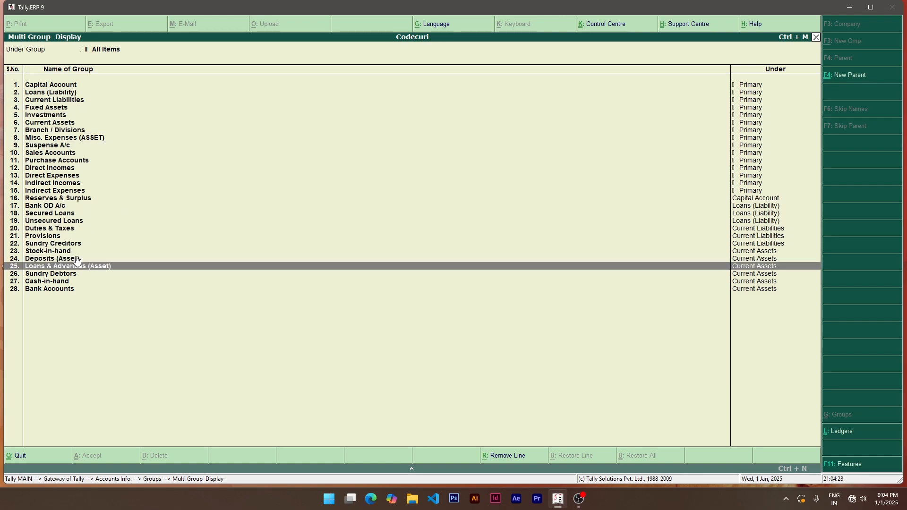
Compare Sundry Creditors, Unsecured Loans and Secured Loans with their parent groups, returning to Loans (Liability).
key(Up)
key(Up)
key(Up)
key(Up)
key(Up)
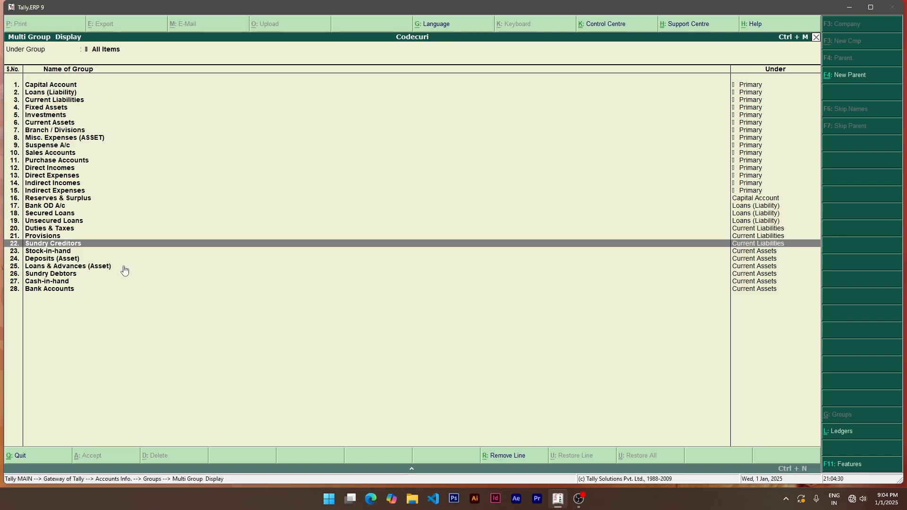
key(Down)
key(Down)
key(Up)
key(Up)
key(Up)
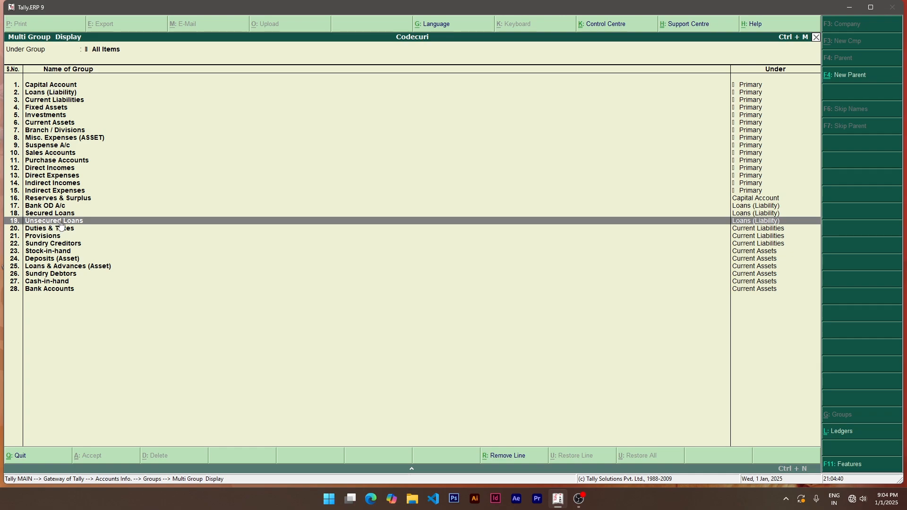
key(Up)
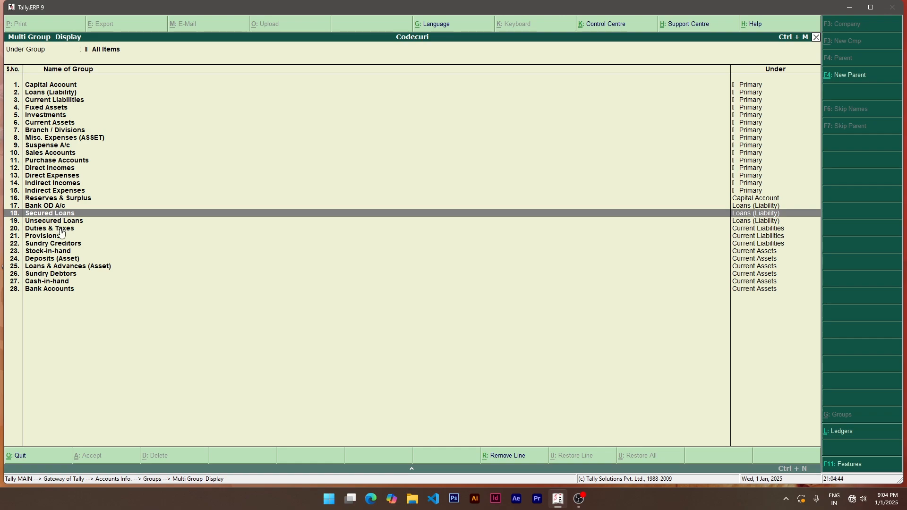
scroll(58, 210, up, 16)
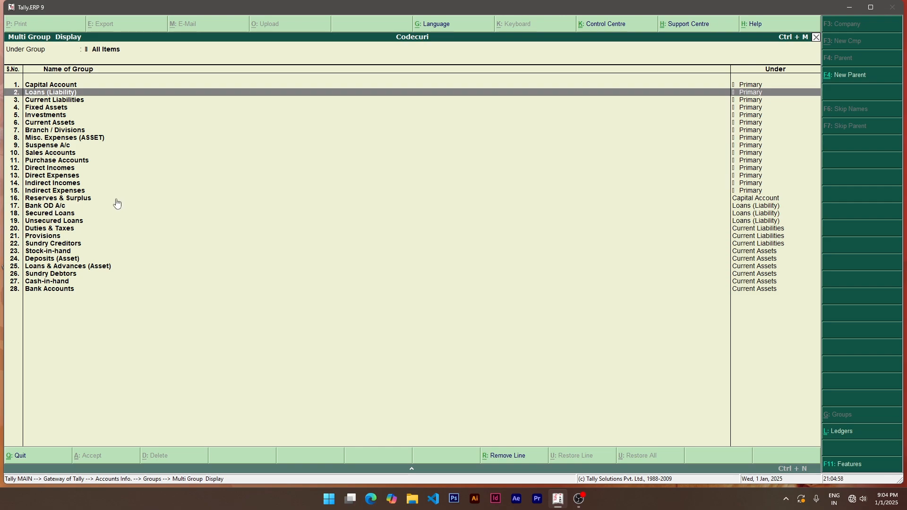
Leave the multi-group display and return to the accounts information options.
key(Escape)
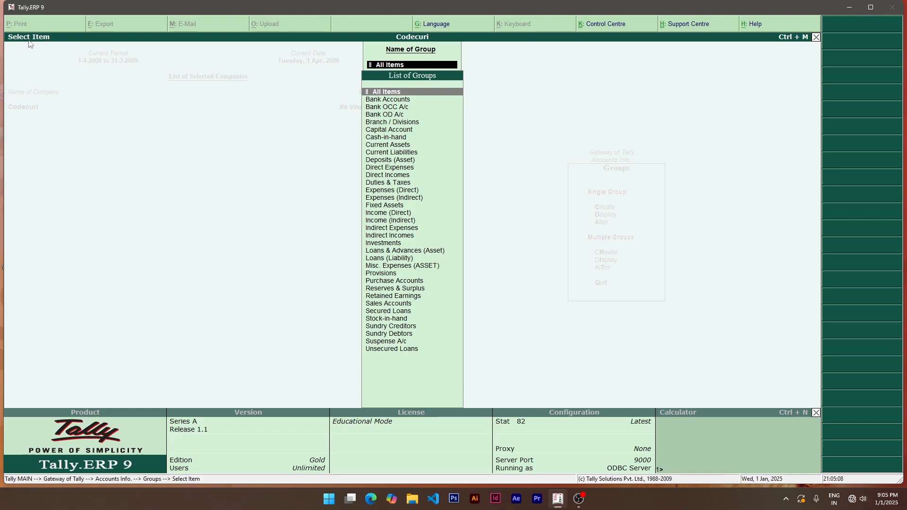
key(Escape)
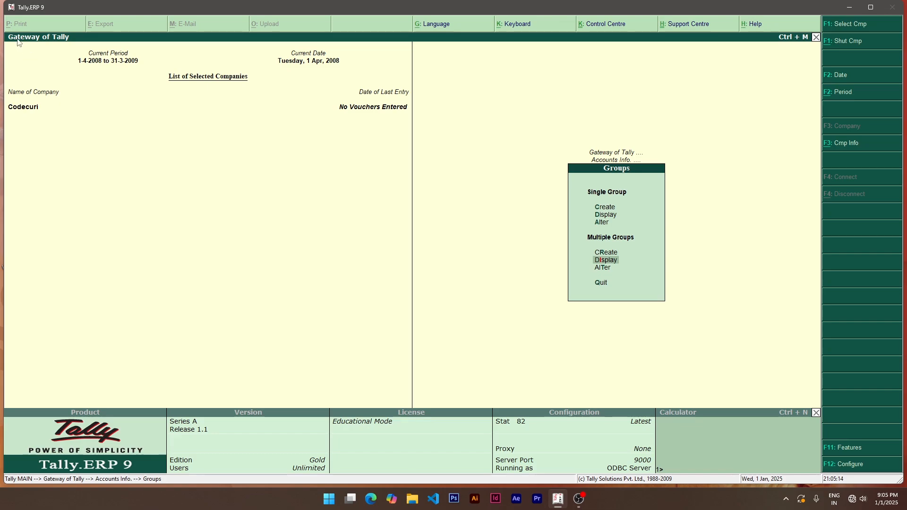
key(Escape)
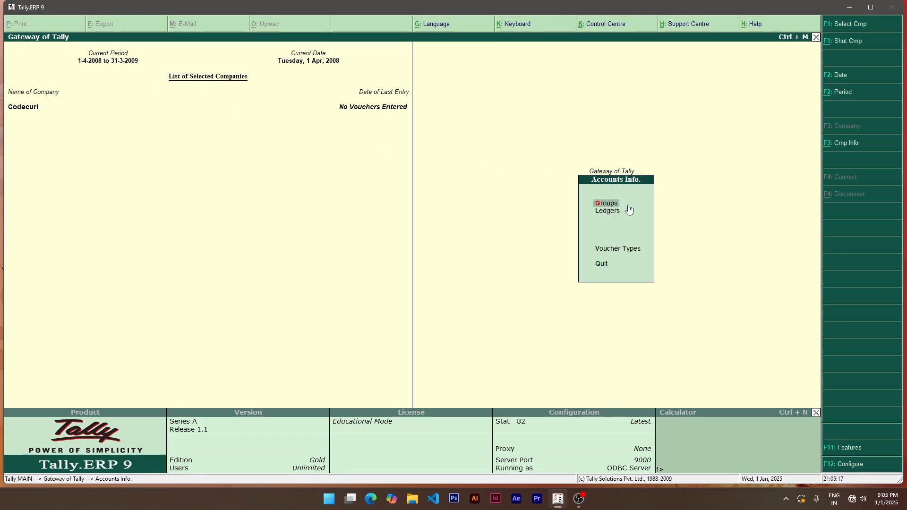
Start creating a single group and name it Kolkata Buy, leaving the alias blank.
click(613, 204)
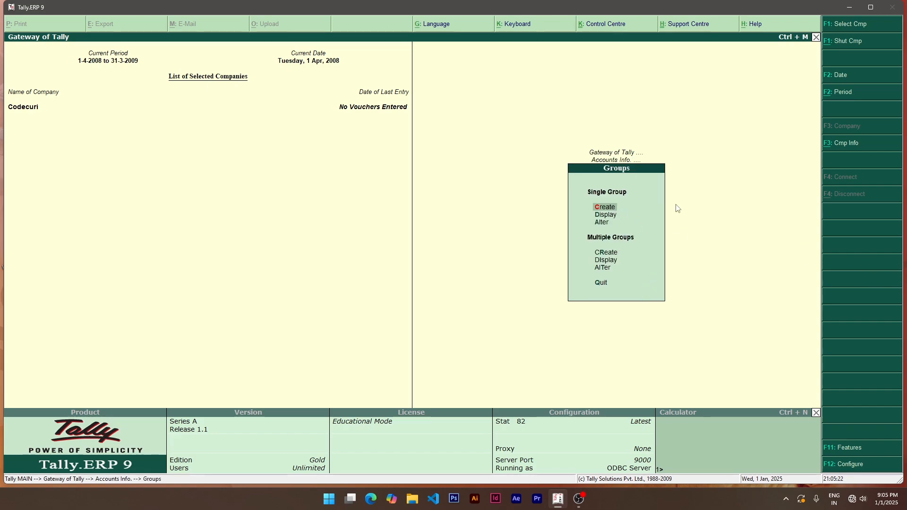
key(Down)
key(Down)
key(Up)
key(Up)
key(Down)
key(Down)
key(Up)
key(Up)
key(Return)
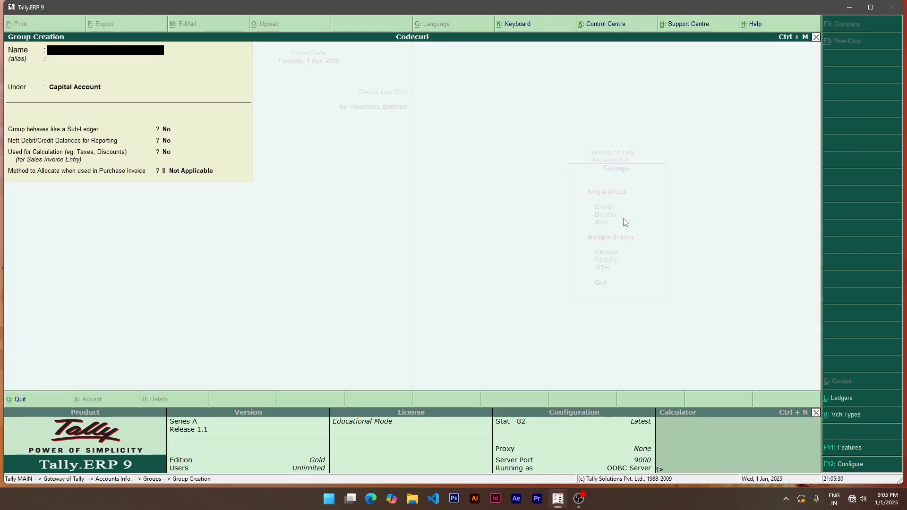
text(Kolk)
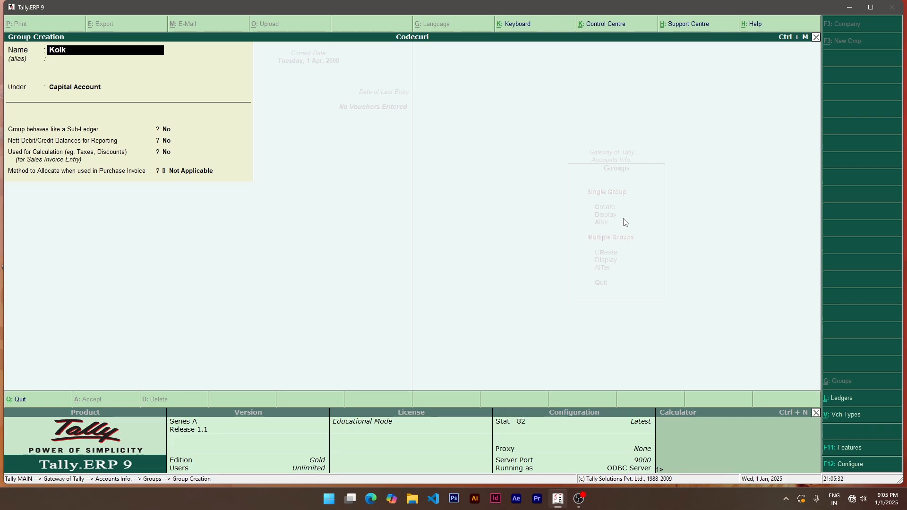
text(ata Sell)
key(BackSpace)
key(BackSpace)
text(Buy)
key(Return)
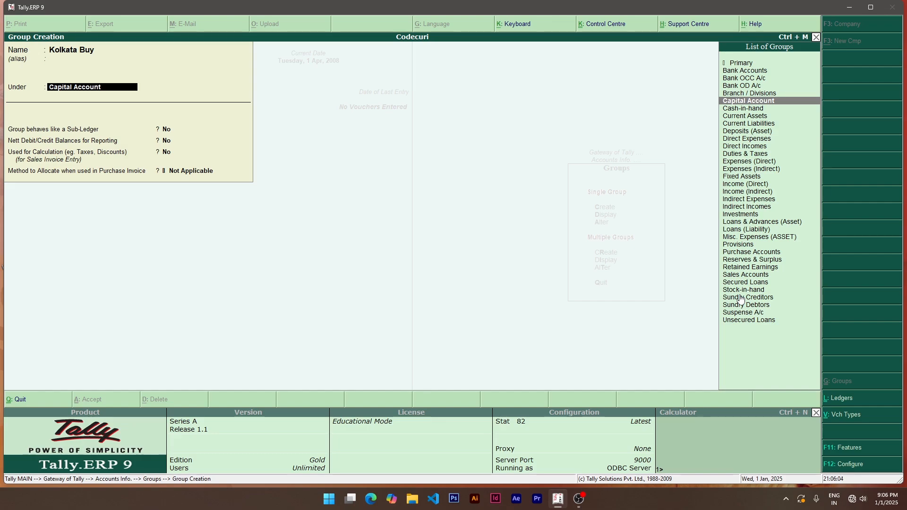
Look through the list of possible parent groups for Kolkata Buy, from Deposits (Asset) to Sundry Debtors.
key(Down)
key(Down)
key(Down)
key(Down)
key(Down)
key(Down)
key(Down)
key(Down)
key(Down)
key(Down)
key(Down)
key(Down)
key(Down)
key(Down)
key(Down)
key(Down)
key(Down)
key(Down)
key(Down)
key(Down)
key(Down)
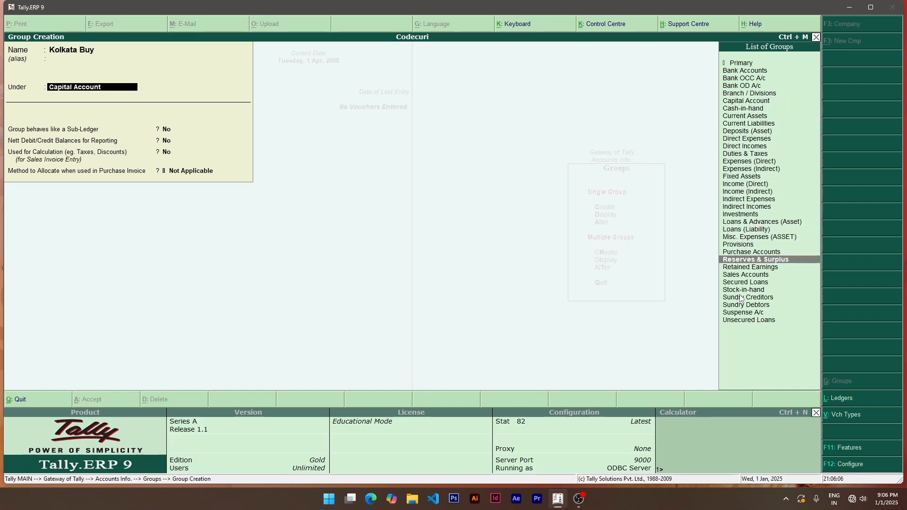
key(Up)
key(Down)
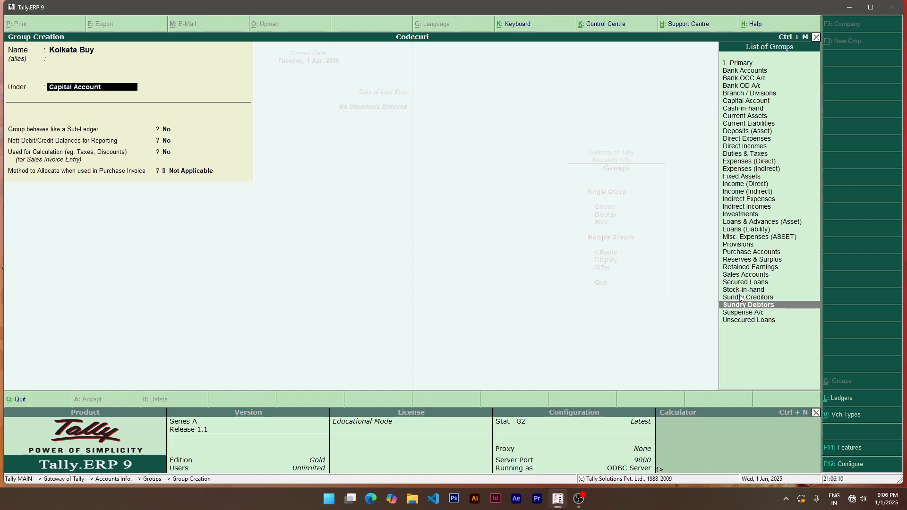
key(Up)
key(Up)
key(Up)
key(Up)
key(Up)
key(Up)
key(Up)
key(Up)
key(Up)
key(Up)
key(Up)
key(Up)
key(Up)
key(Up)
key(Up)
key(Up)
key(Up)
key(Up)
key(Up)
key(Up)
key(Up)
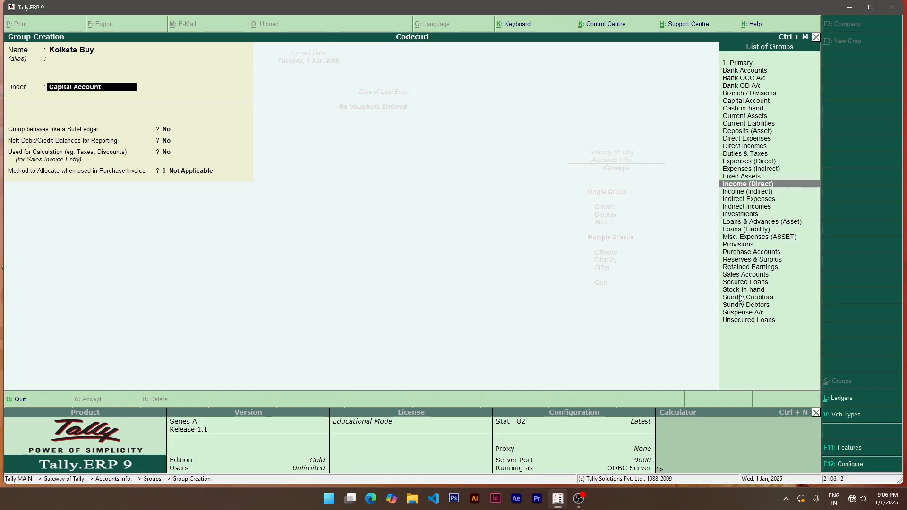
key(Down)
key(Down)
key(Down)
key(Down)
key(Down)
key(Down)
key(Down)
key(Down)
key(Down)
key(Down)
key(Down)
key(Down)
key(Down)
key(Up)
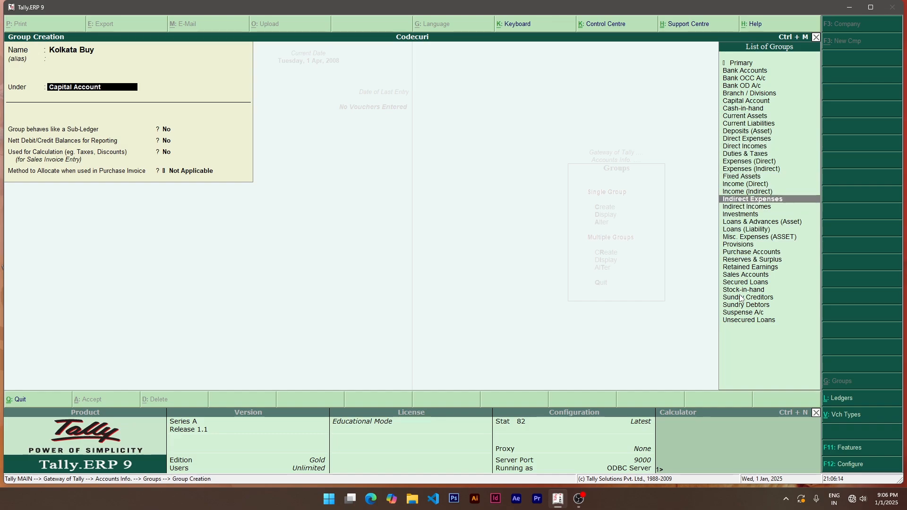
key(Up)
key(Up)
key(Up)
key(Up)
key(Up)
key(Up)
key(Up)
key(Up)
key(Up)
key(Up)
key(Up)
key(Down)
key(Down)
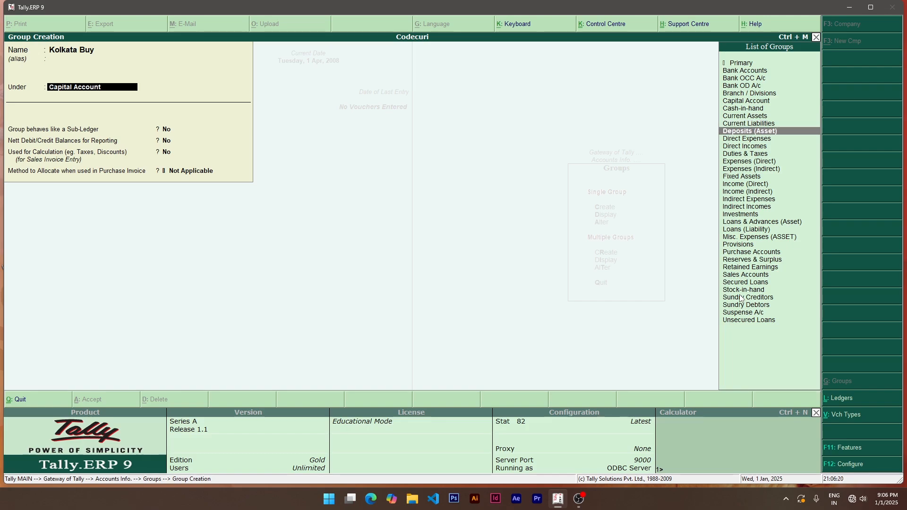
Place the new group Kolkata Buy under Sundry Creditors.
key(Down)
key(Down)
key(Down)
key(Down)
key(Down)
key(Down)
key(Down)
key(Down)
key(Down)
key(Down)
key(Down)
key(Down)
key(Down)
key(Down)
key(Down)
key(Down)
key(Down)
key(Down)
key(Down)
key(Down)
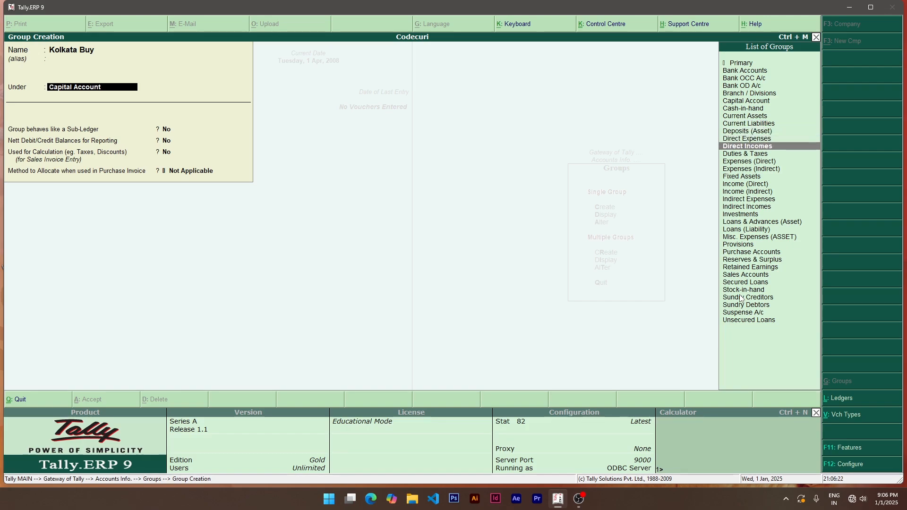
key(Down)
key(Down)
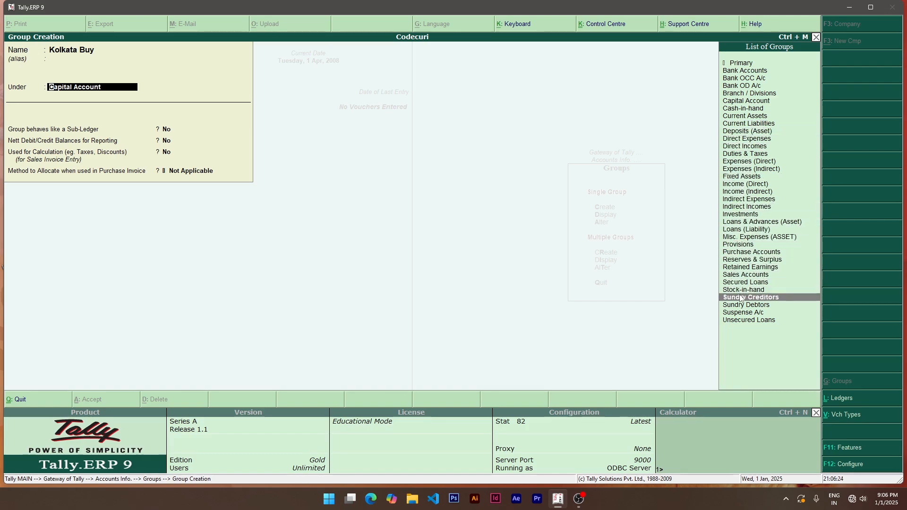
key(Return)
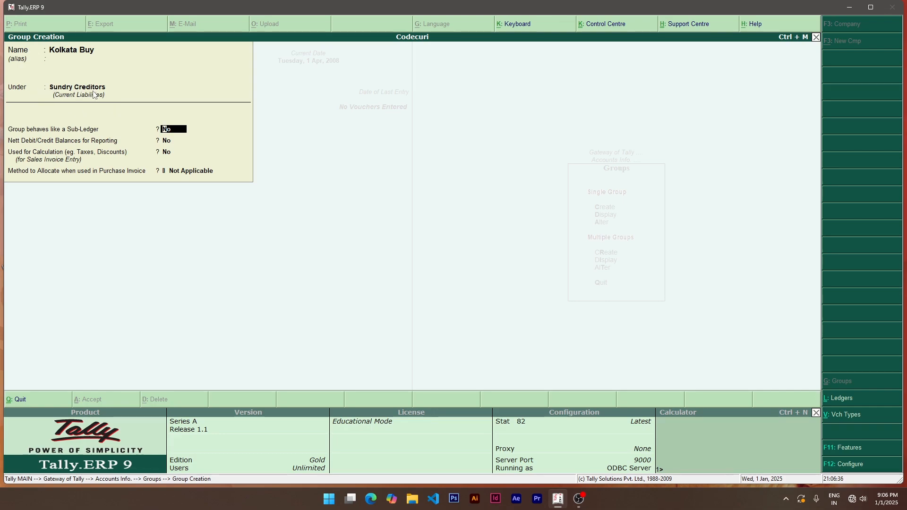
Keep the sub-ledger, nett balance and calculation options at No and allocation at Not Applicable, and save the Kolkata Buy group.
key(Return)
key(Return)
key(Return)
key(Return)
key(Return)
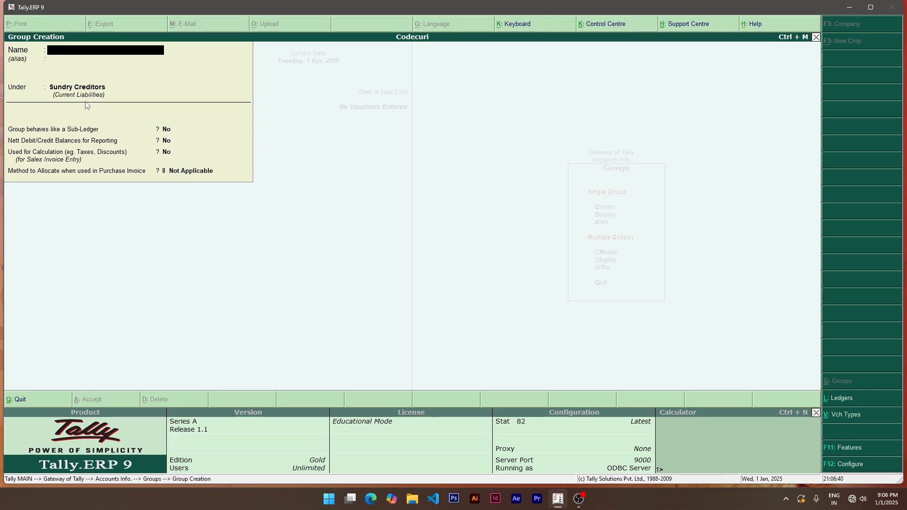
Leave group creation and check the single-group display list for Kolkata Buy, returning to the group options.
key(Escape)
key(Return)
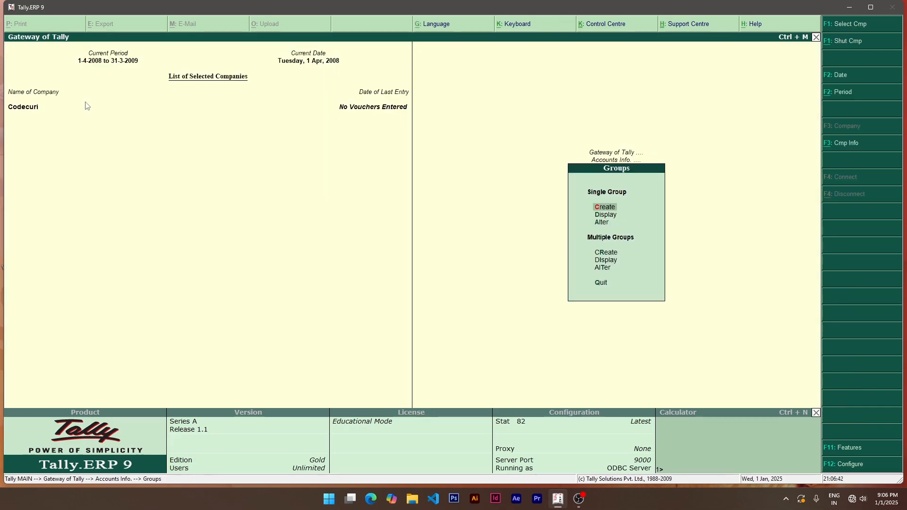
key(Down)
key(Return)
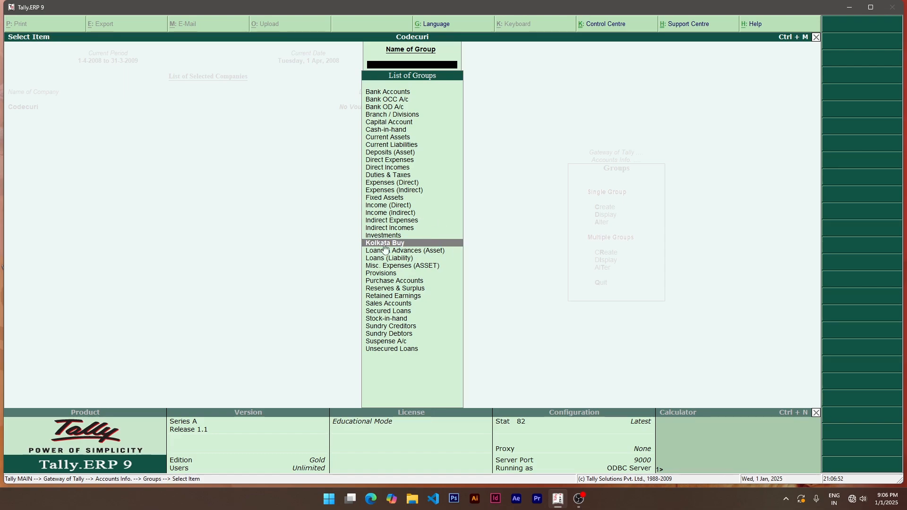
key(Escape)
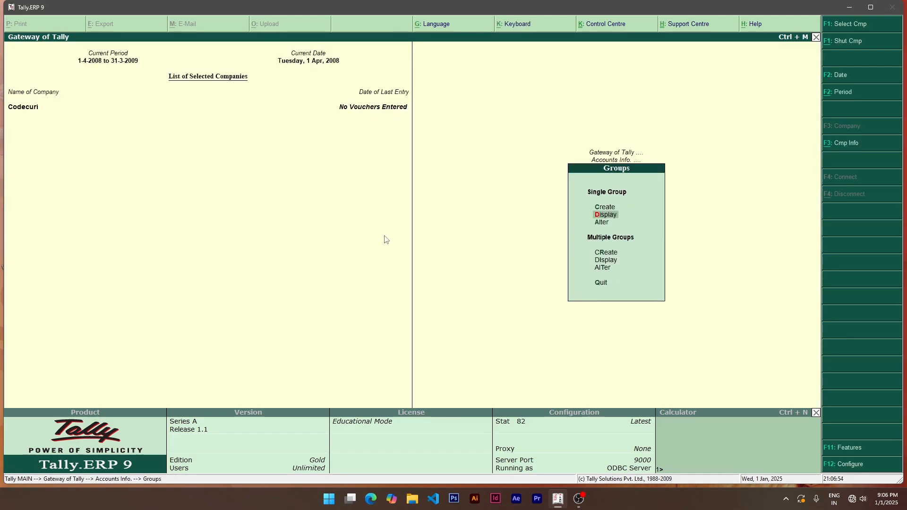
Open the single group Kolkata Buy for alteration.
key(Return)
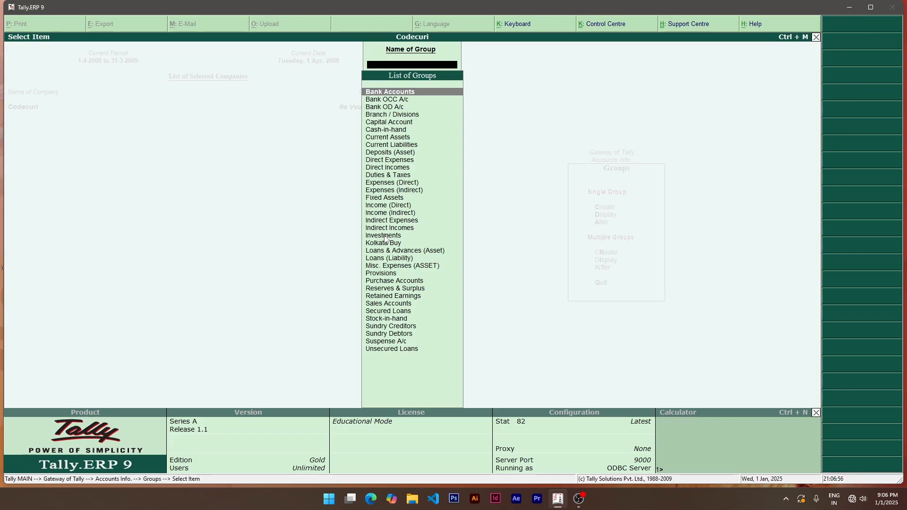
key(Down)
key(Down)
key(Down)
key(Down)
key(Down)
key(Down)
key(Down)
key(Down)
key(Down)
key(Down)
key(Down)
key(Down)
key(Down)
key(Down)
key(Down)
key(Down)
key(Down)
key(Down)
key(Down)
key(Down)
key(Return)
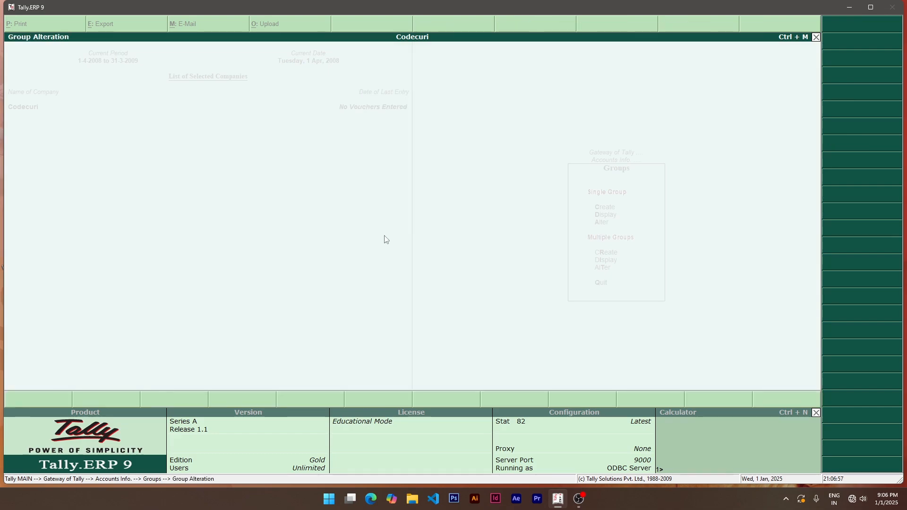
Change the parent of Kolkata Buy to Loans (Liability), keep its other settings, and accept the alteration.
key(Return)
key(Return)
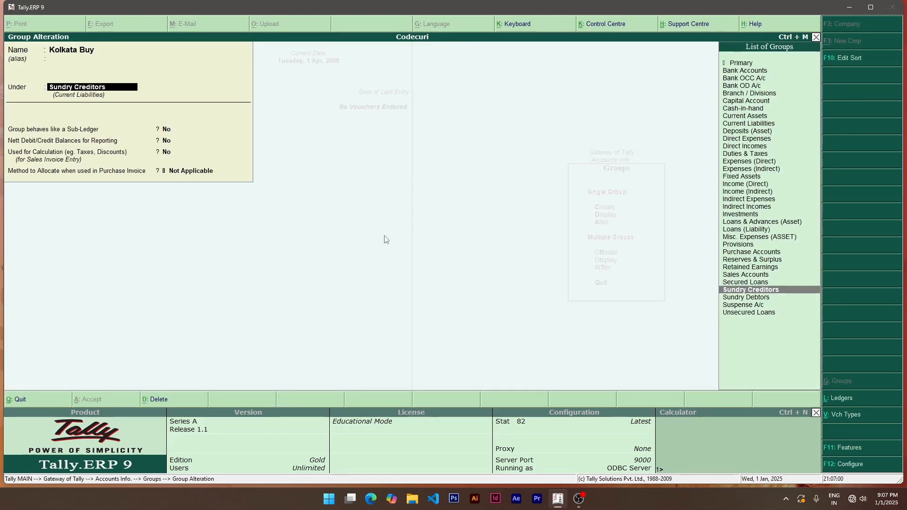
key(Up)
key(Up)
key(Up)
key(Up)
key(Up)
key(Up)
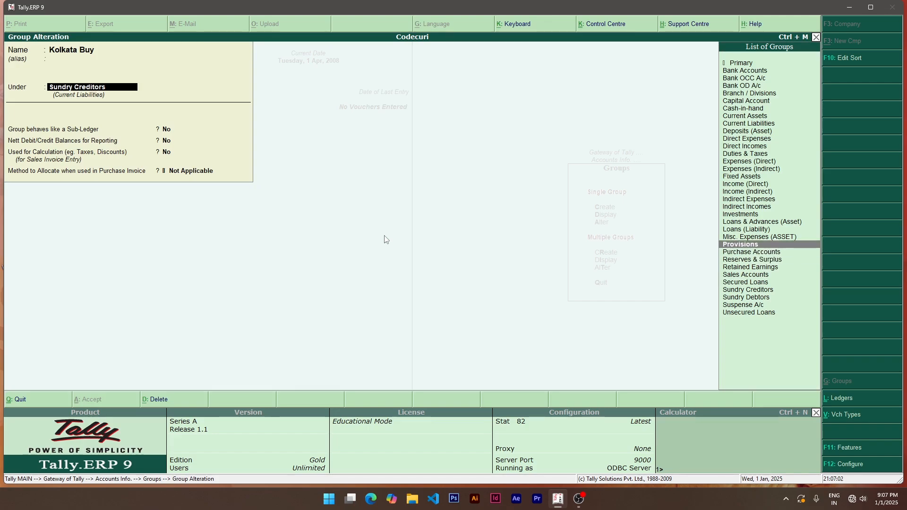
key(Up)
key(Up)
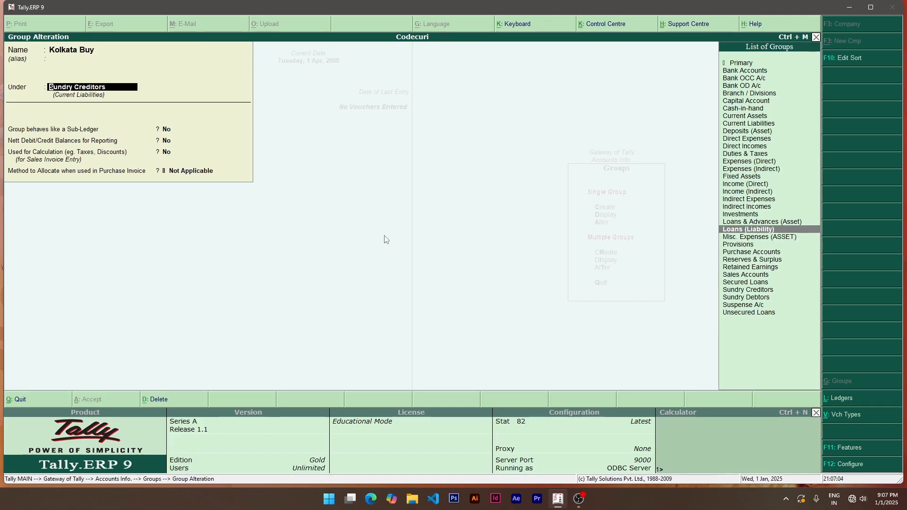
key(Return)
key(Return)
key(Return)
key(Return)
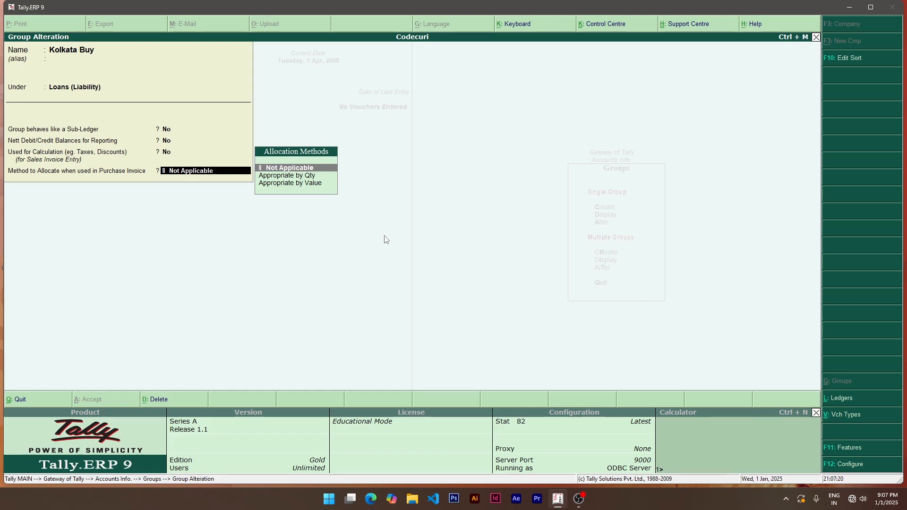
key(Return)
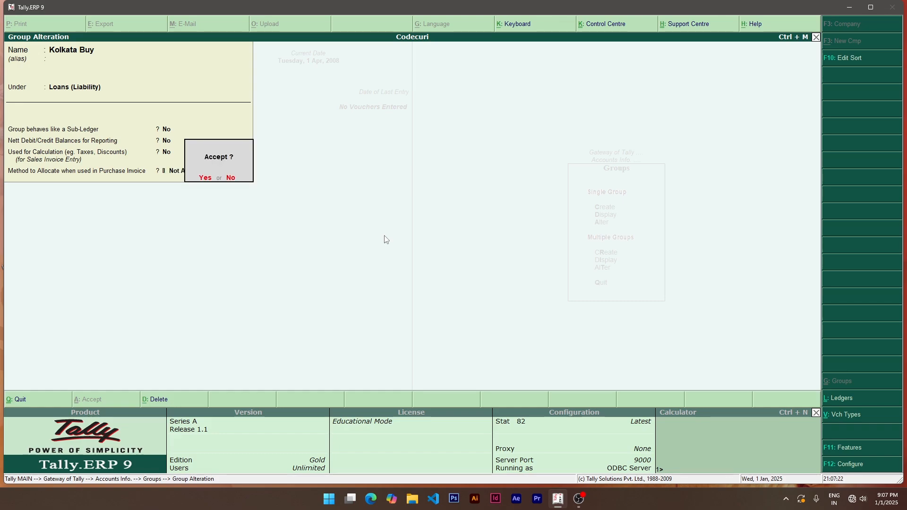
key(Return)
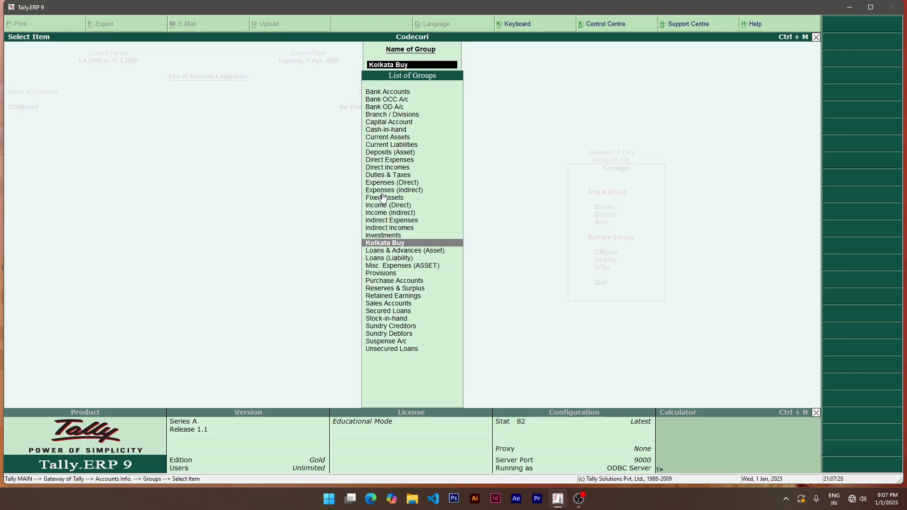
Display the single group Kolkata Buy to review its altered details, and return to the group options.
key(Escape)
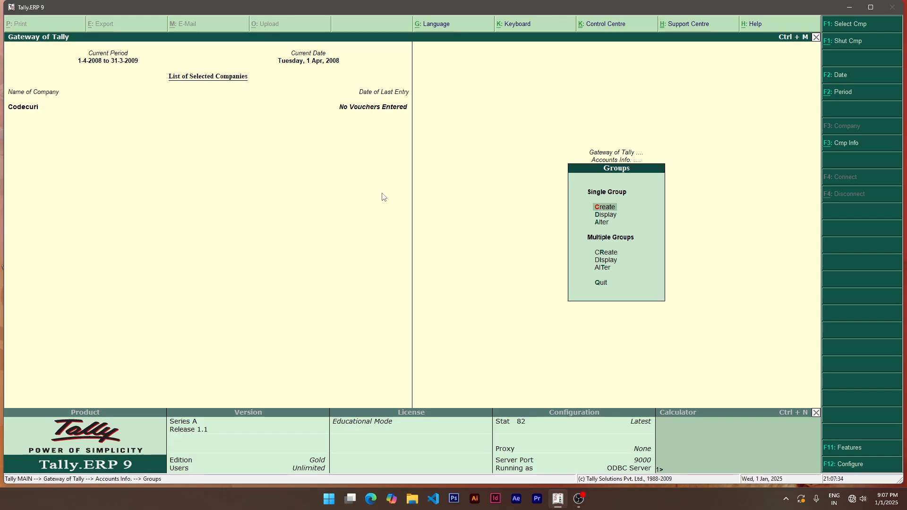
key(Down)
key(Return)
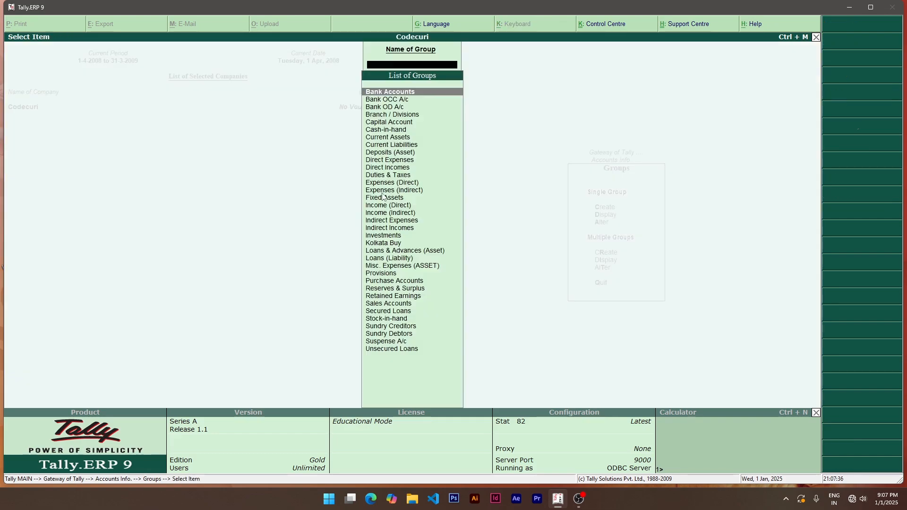
key(Down)
key(Down)
key(Down)
key(Down)
key(Down)
key(Down)
key(Down)
key(Down)
key(Down)
key(Down)
key(Down)
key(Down)
key(Down)
key(Down)
key(Down)
key(Down)
key(Down)
key(Down)
key(Down)
key(Down)
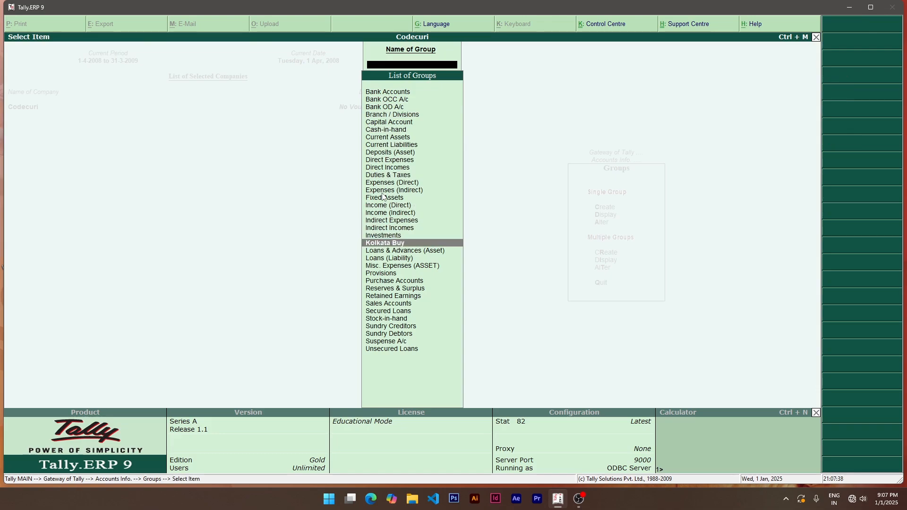
key(Return)
key(Escape)
key(Escape)
key(Escape)
Open the single group Kolkata Buy for alteration, delete it, and return to the group options.
key(Down)
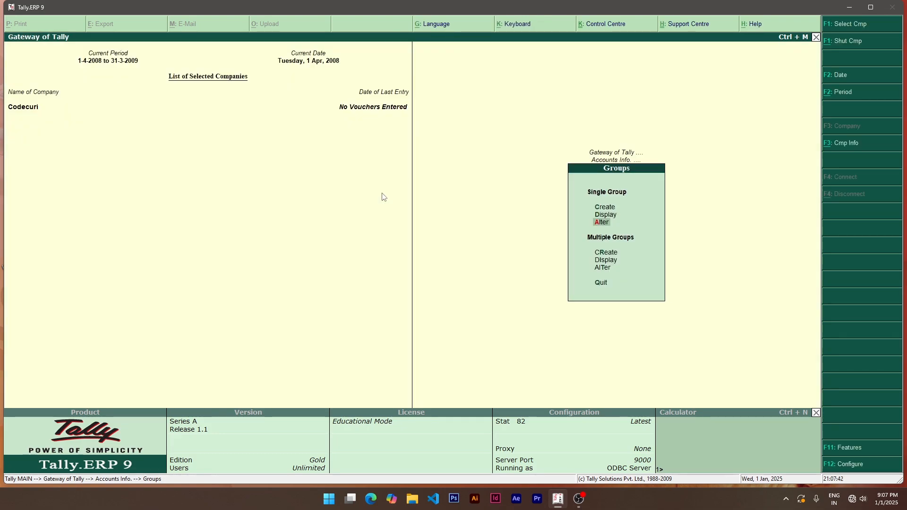
key(Return)
key(Down)
key(Down)
key(Down)
key(Down)
key(Down)
key(Down)
key(Down)
key(Down)
key(Down)
key(Down)
key(Down)
key(Down)
key(Down)
key(Down)
key(Down)
key(Down)
key(Down)
key(Down)
key(Down)
key(Down)
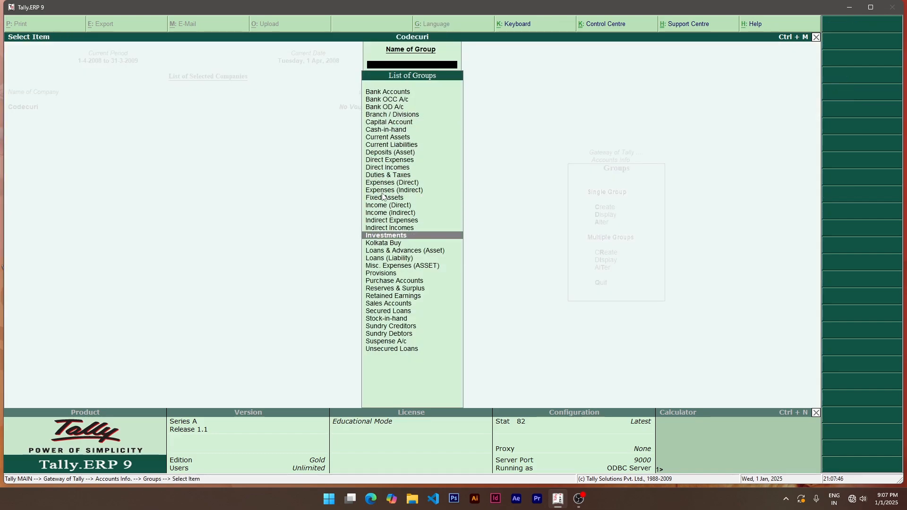
key(Return)
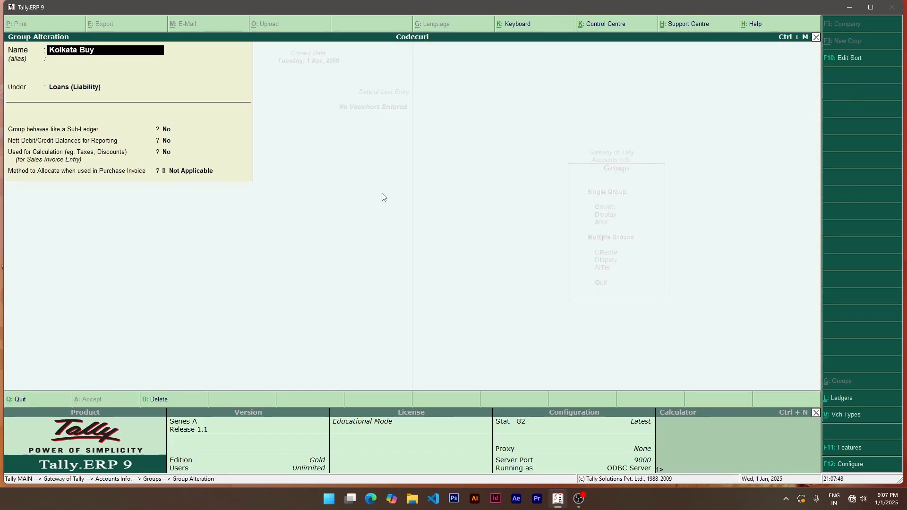
key(alt+d)
key(Return)
key(Escape)
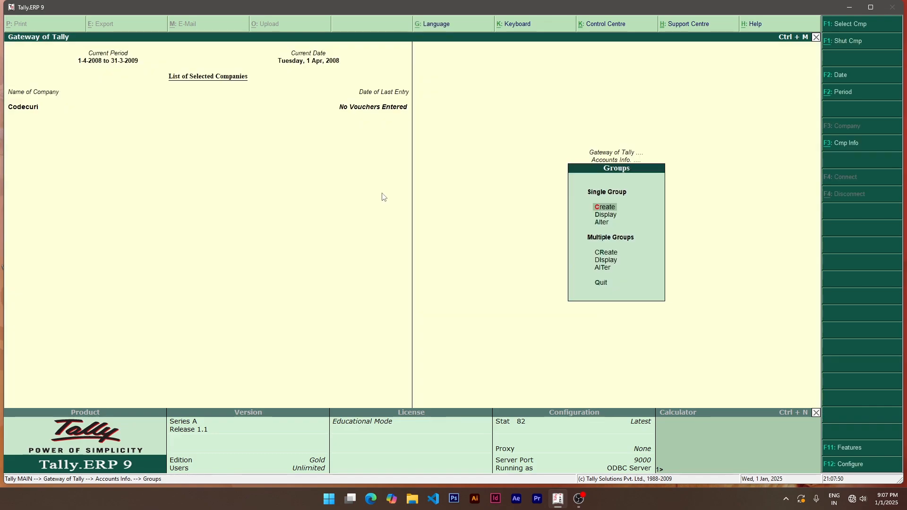
Start creating multiple groups with Direct Expenses as their parent group.
key(Down)
key(Down)
key(Down)
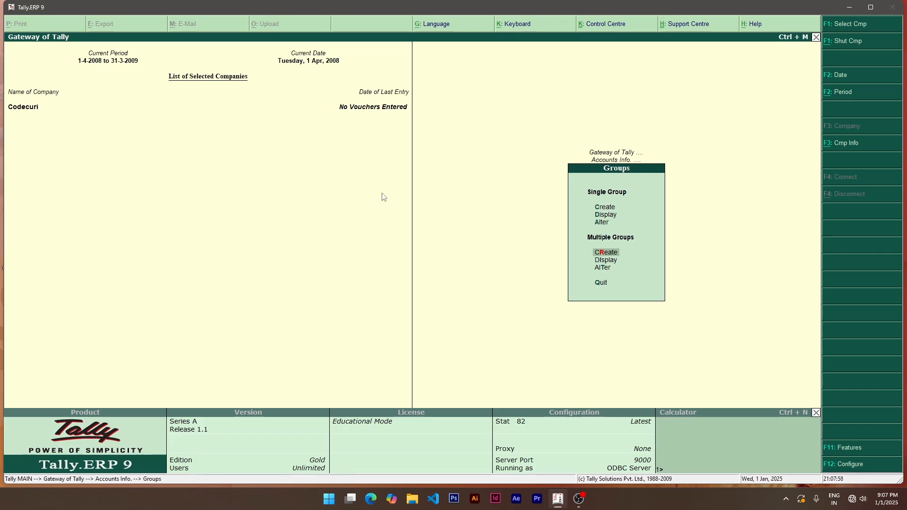
key(Return)
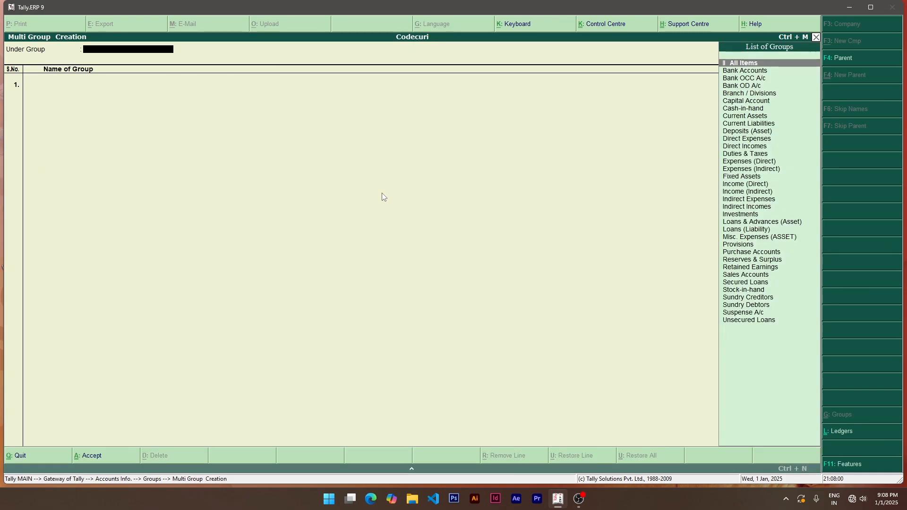
key(Down)
key(Down)
key(Down)
key(Down)
key(Down)
key(Down)
key(Down)
key(Down)
key(Down)
key(Down)
key(Down)
key(Down)
key(Down)
key(Down)
key(Down)
key(Down)
key(Down)
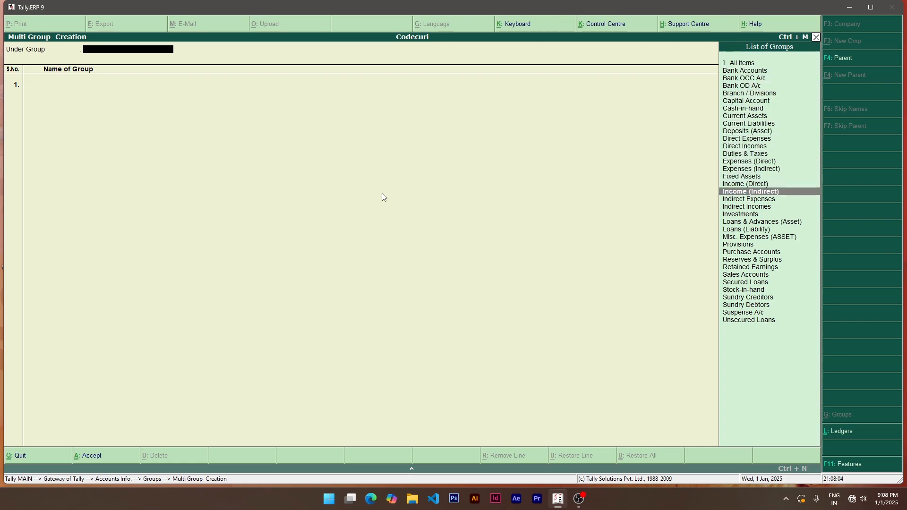
key(Up)
key(Up)
key(Up)
key(Up)
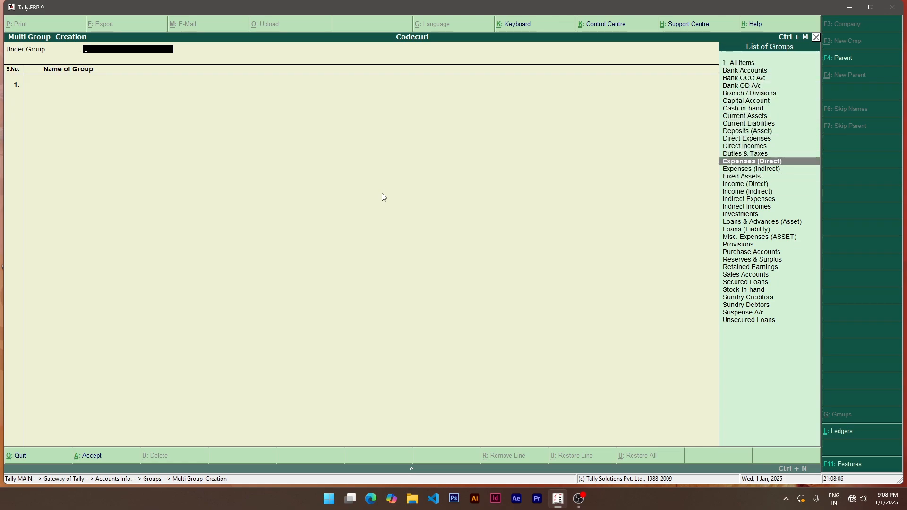
key(Return)
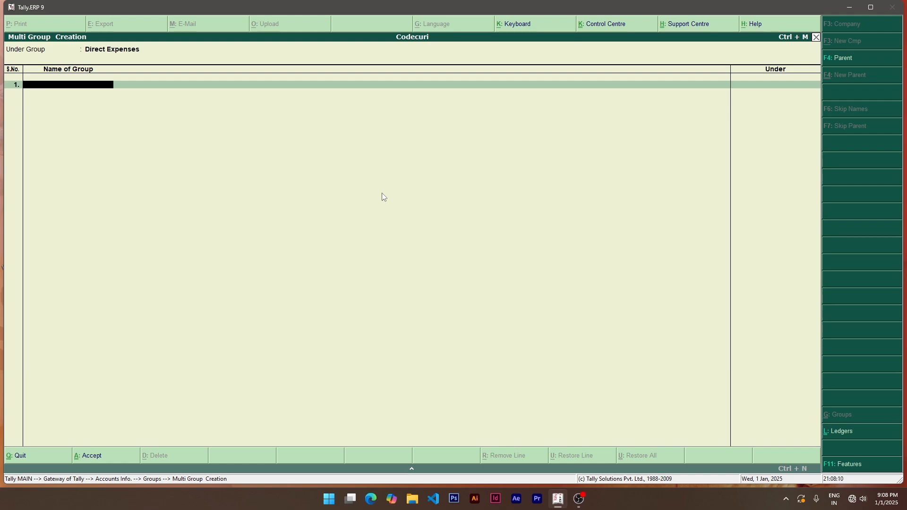
Enter Room Rent and Light Bill as the names of the new groups under Direct Expenses.
text(Room Rent)
key(Return)
text(Lig)
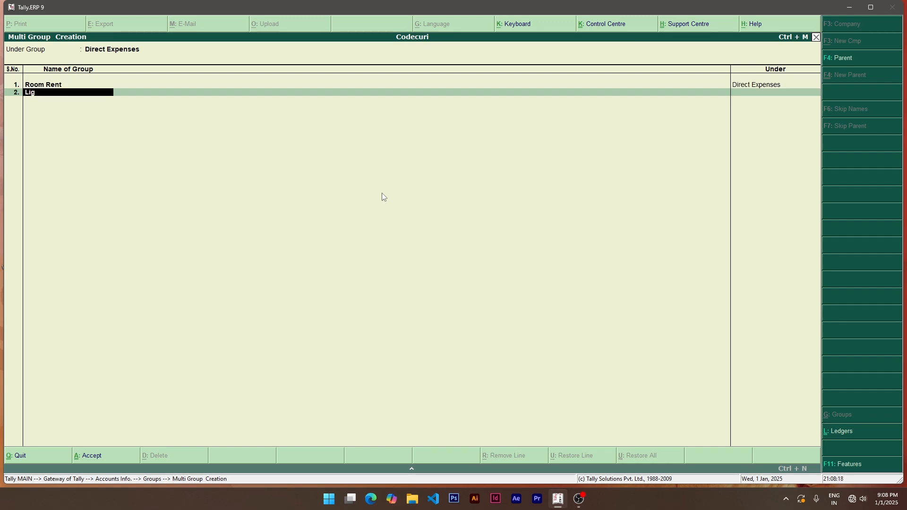
text(ht Bill)
key(Return)
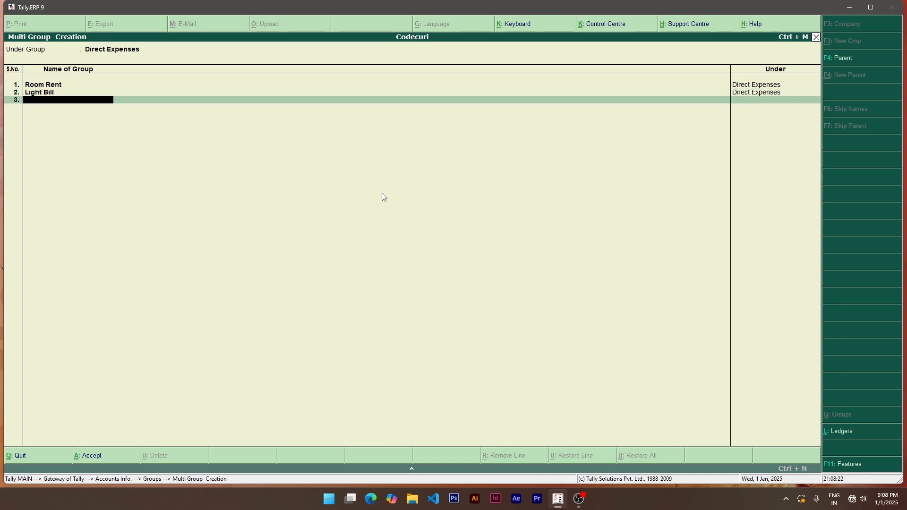
text(Emp)
key(BackSpace)
key(BackSpace)
key(BackSpace)
End the list of new groups after Light Bill and accept the multiple-group creation.
key(Return)
key(Return)
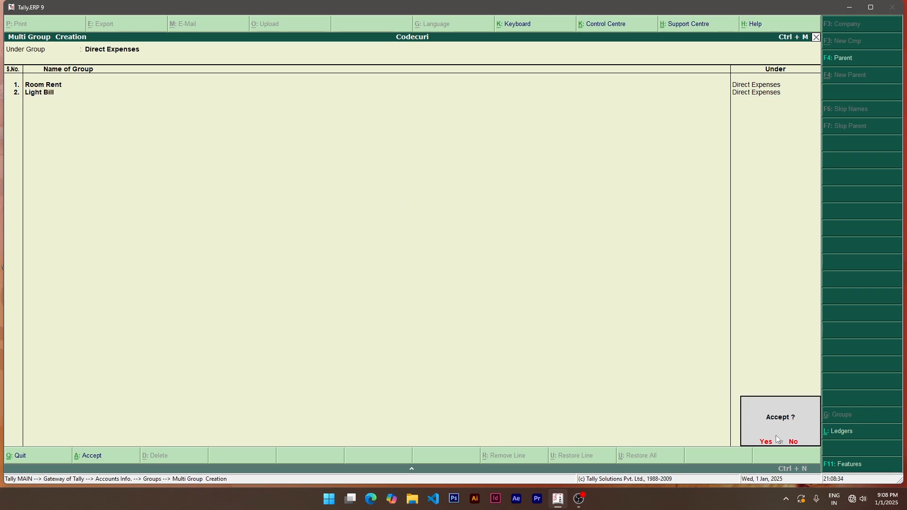
key(Return)
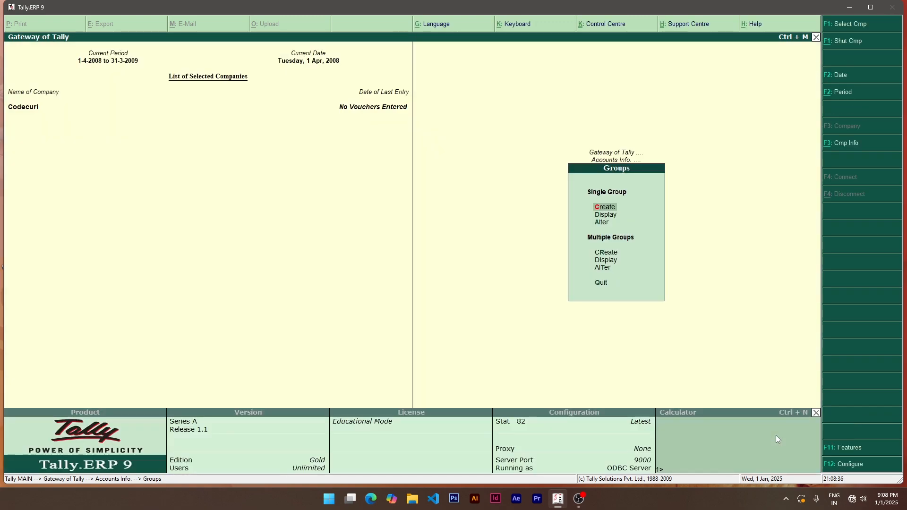
Display the multiple groups under Direct Expenses to review them, and return to the group options.
key(Down)
key(Down)
key(Down)
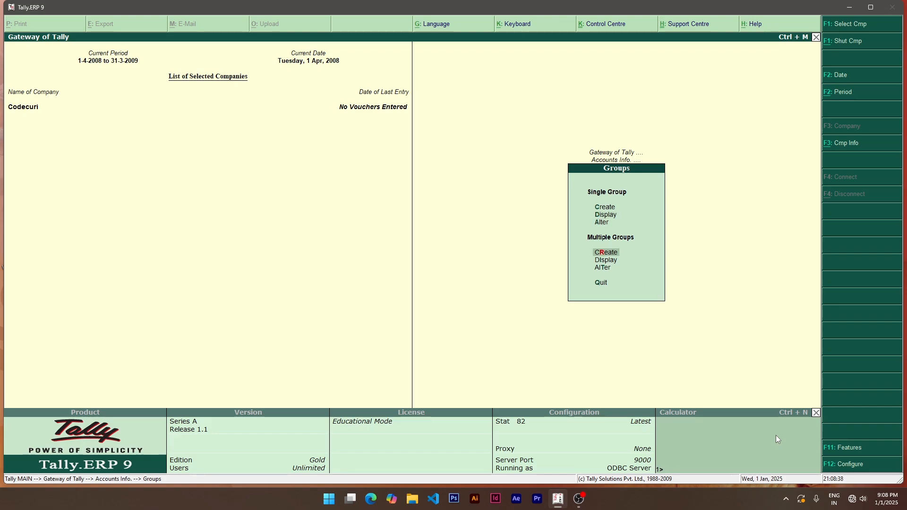
key(Down)
key(Return)
key(Down)
key(Down)
key(Down)
key(Down)
key(Down)
key(Down)
key(Down)
key(Down)
key(Down)
key(Down)
key(Down)
key(Down)
key(Down)
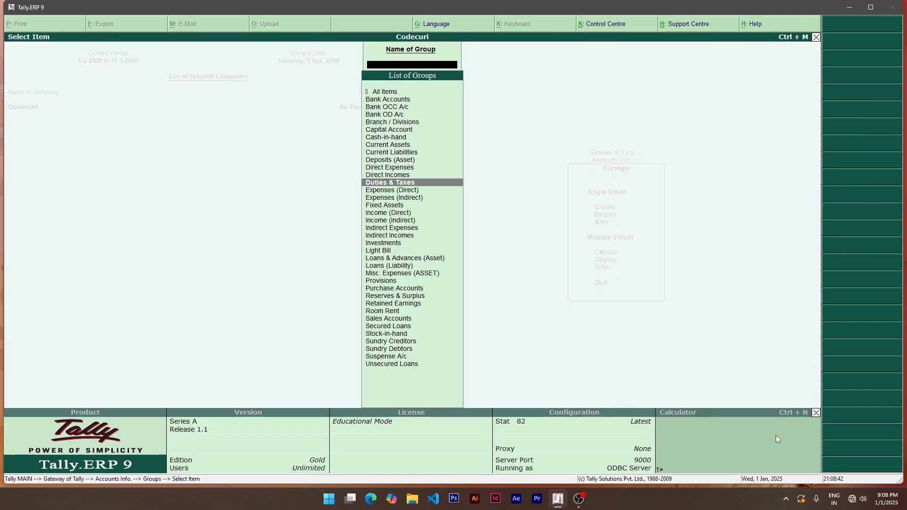
key(Return)
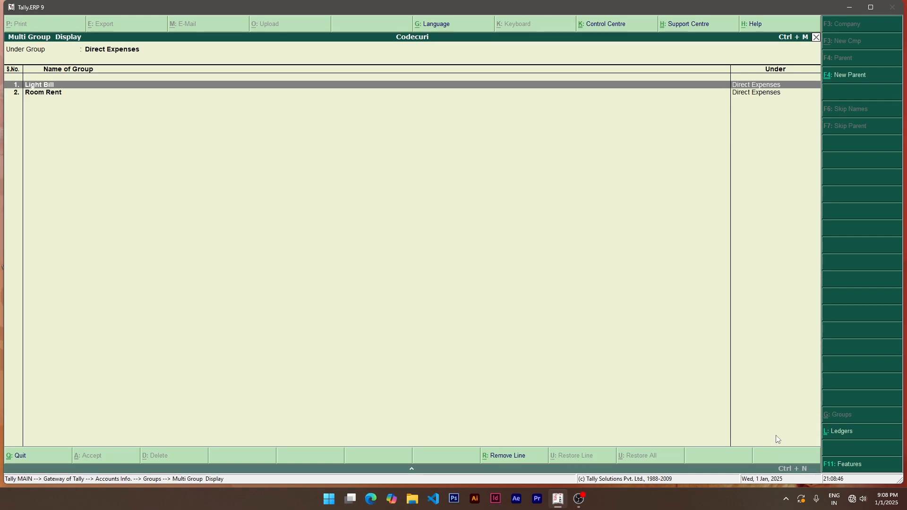
key(Escape)
key(Escape)
Check the single-group display list for Room Rent and Light Bill, and return to the group options.
key(Up)
key(Up)
key(Up)
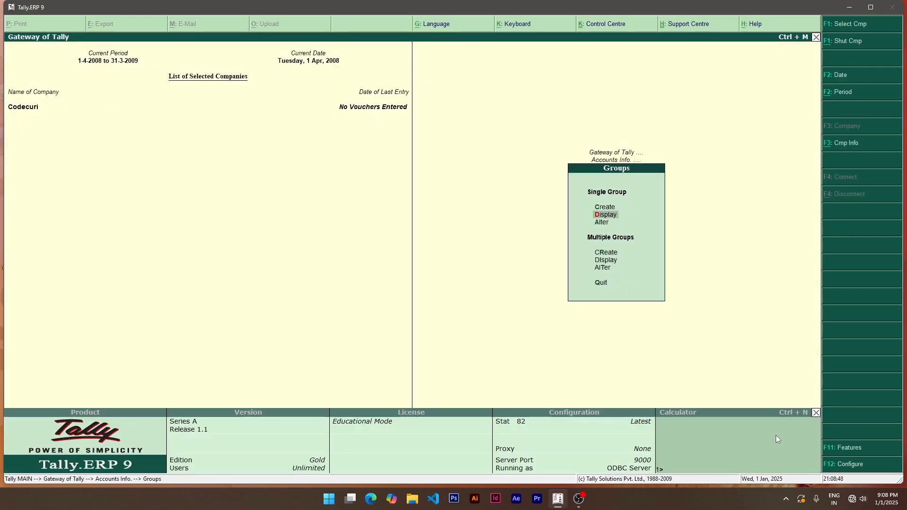
key(Return)
key(Down)
key(Down)
key(Down)
key(Down)
key(Down)
key(Down)
key(Down)
key(Down)
key(Down)
key(Down)
key(Down)
key(Down)
key(Down)
key(Down)
key(Down)
key(Down)
key(Down)
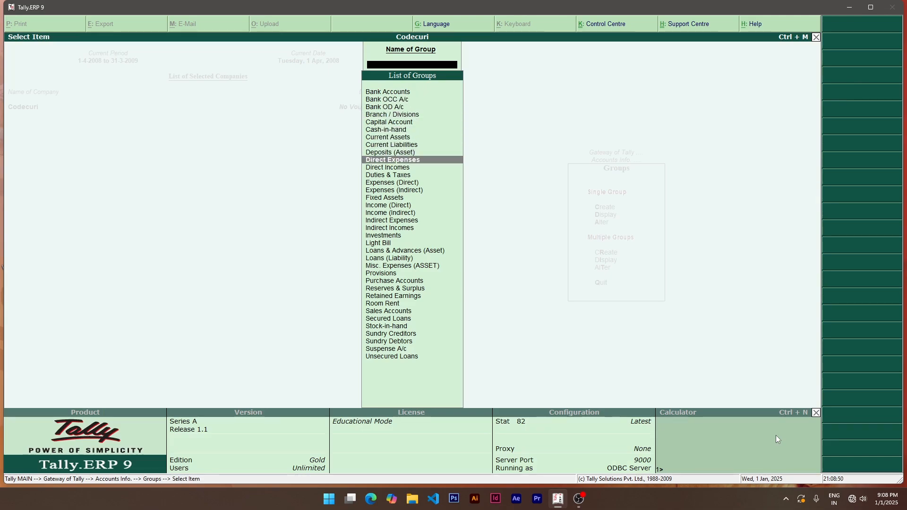
key(Down)
key(Down)
key(Down)
key(Down)
key(Down)
key(Down)
key(Down)
key(Down)
key(Down)
key(Down)
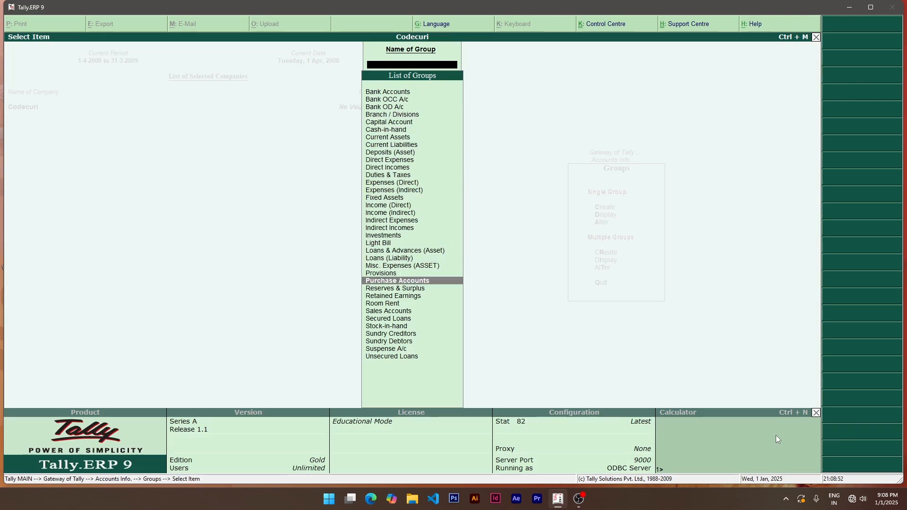
key(Down)
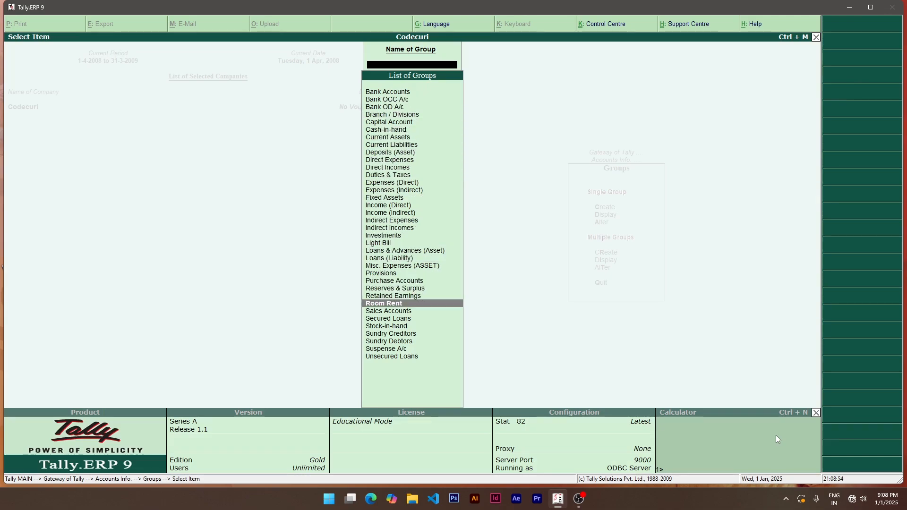
key(Up)
key(Up)
key(Up)
key(Up)
key(Up)
key(Up)
key(Up)
key(Up)
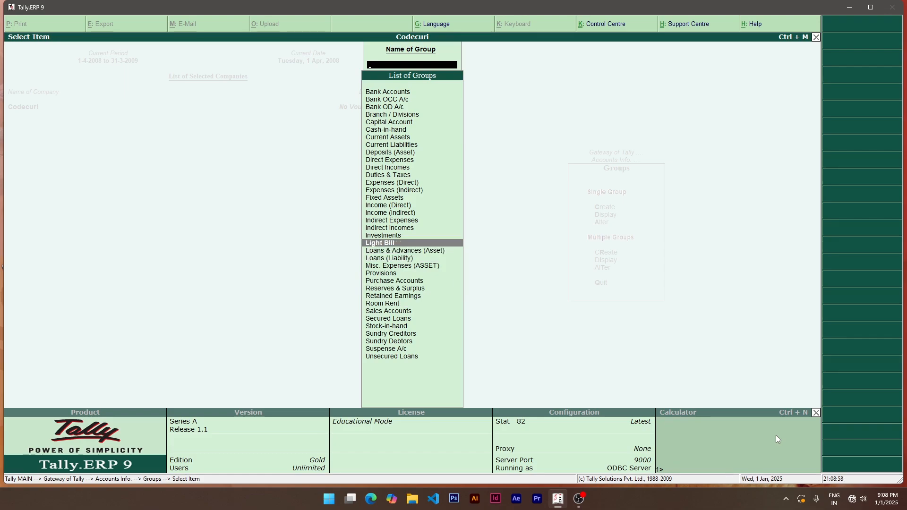
key(Escape)
key(Down)
key(Down)
key(Down)
key(Down)
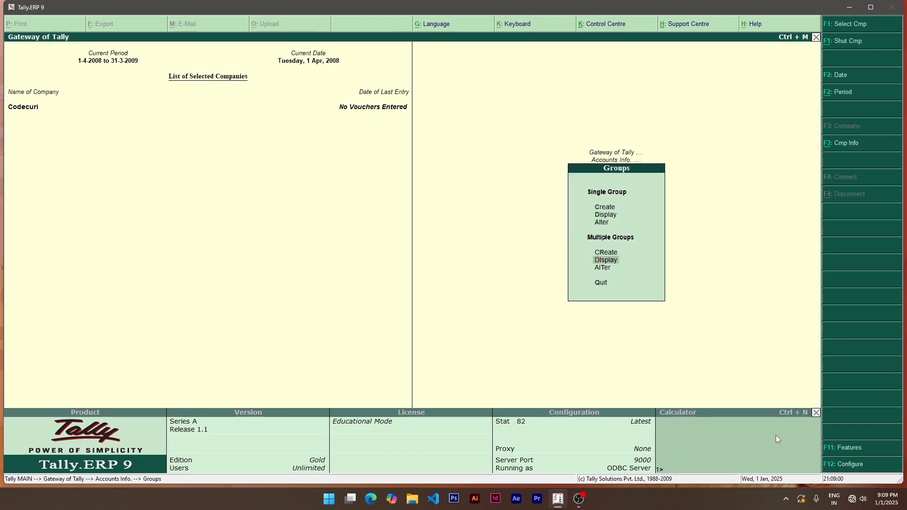
key(Up)
key(Up)
key(Up)
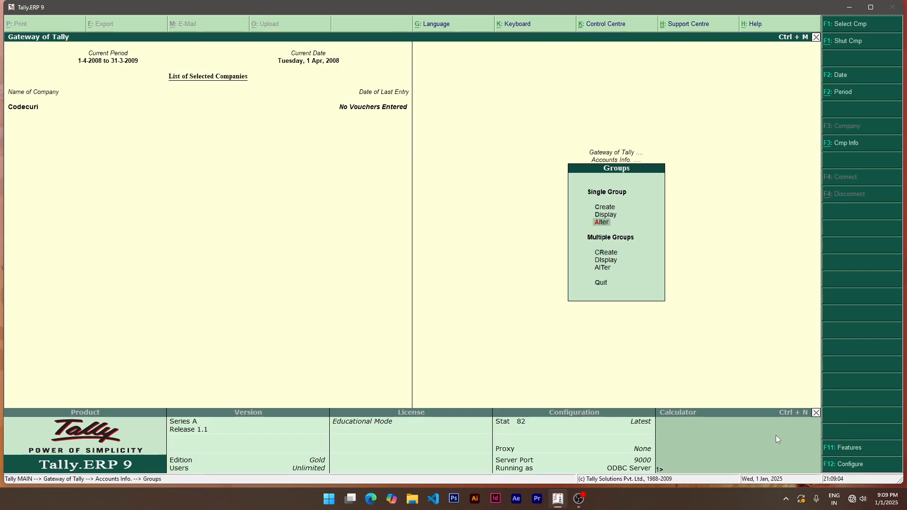
Delete the Light Bill group through single-group alteration, and return to the group options.
key(Return)
key(Down)
key(Down)
key(Down)
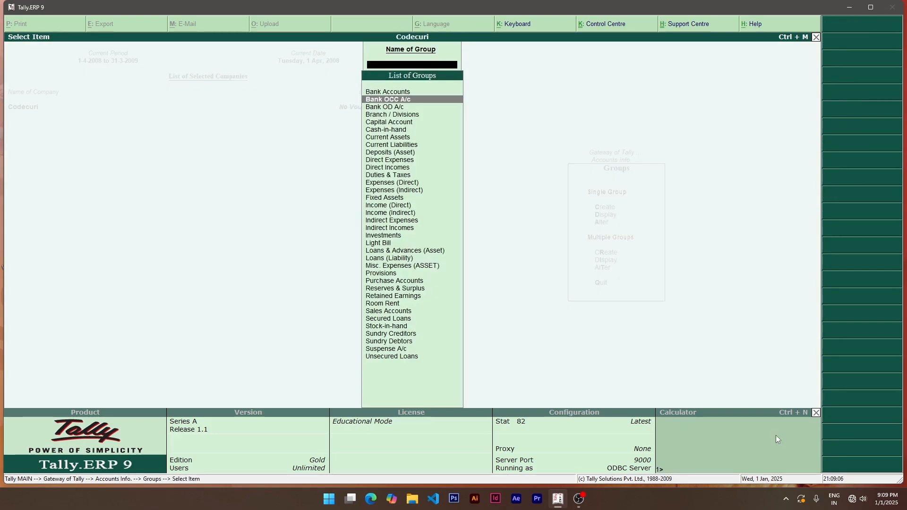
key(Down)
key(Down)
key(Down)
key(Down)
key(Down)
key(Down)
key(Down)
key(Down)
key(Down)
key(Down)
key(Down)
key(Down)
key(Down)
key(Down)
key(Down)
key(Down)
key(Down)
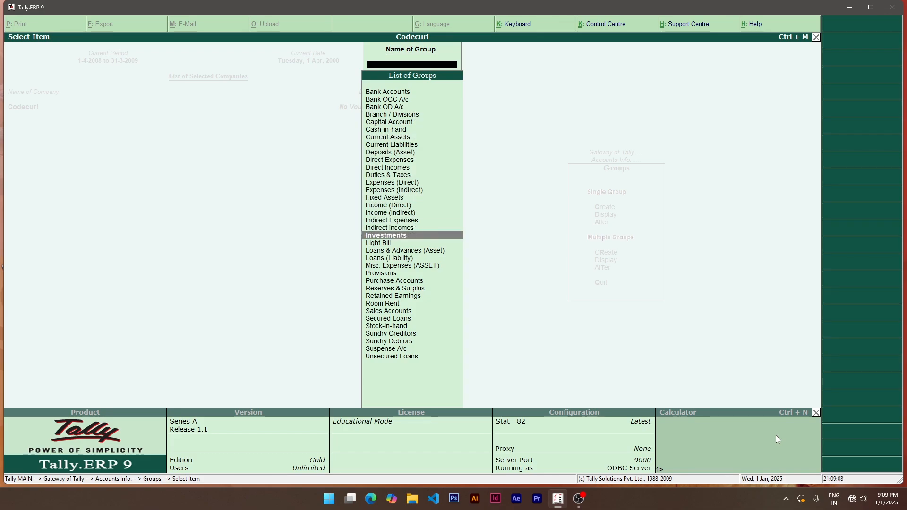
key(Return)
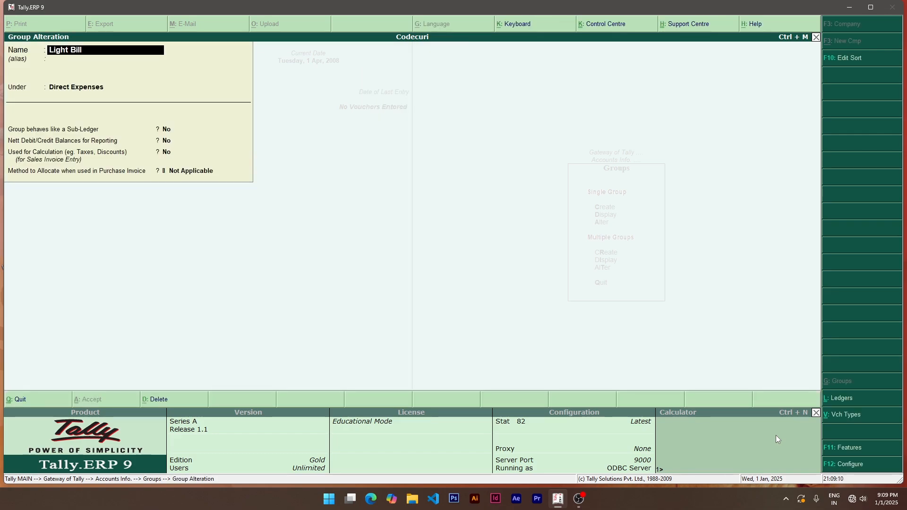
key(alt+d)
key(y)
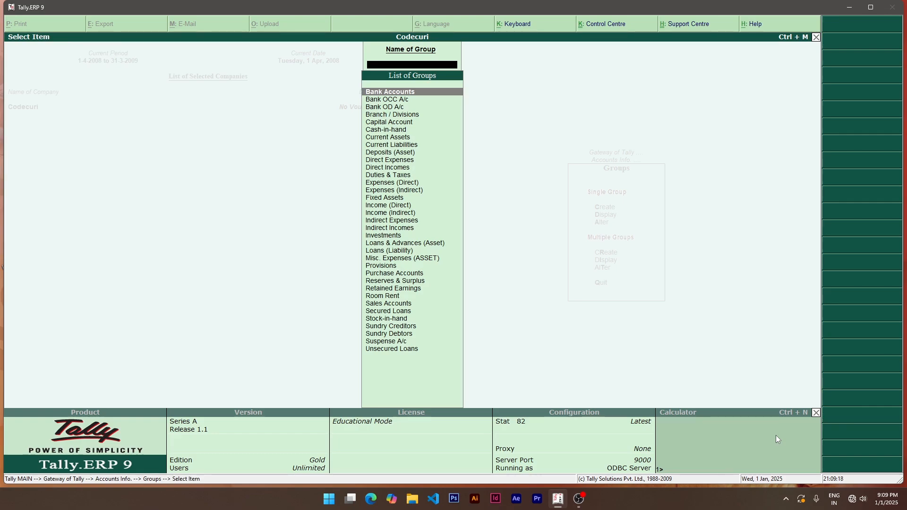
key(Escape)
Display the multiple groups for All Items to review the remaining groups, and return to the group options.
key(Down)
key(Down)
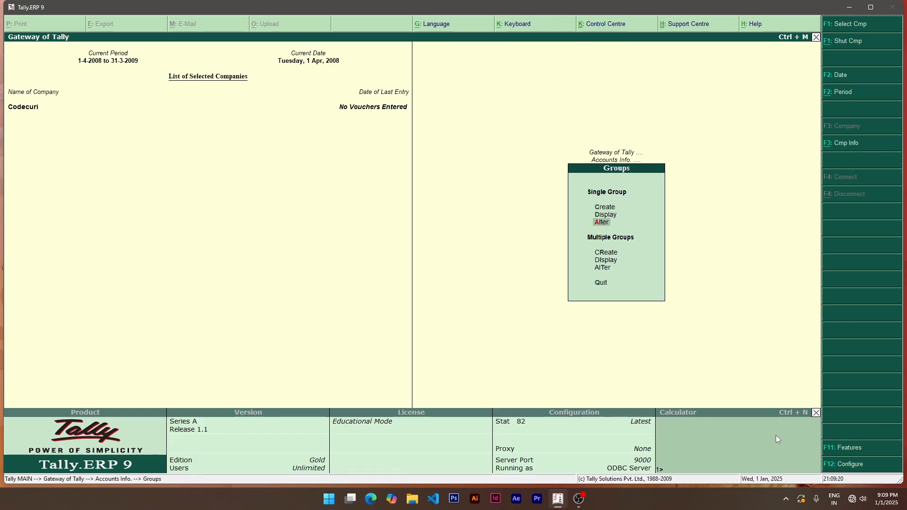
key(Down)
key(Down)
key(Return)
key(Return)
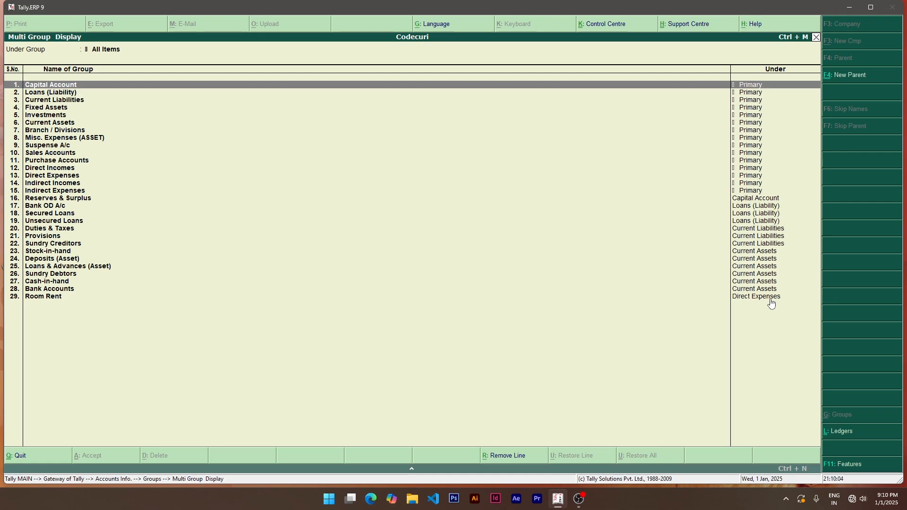
key(Escape)
key(Escape)
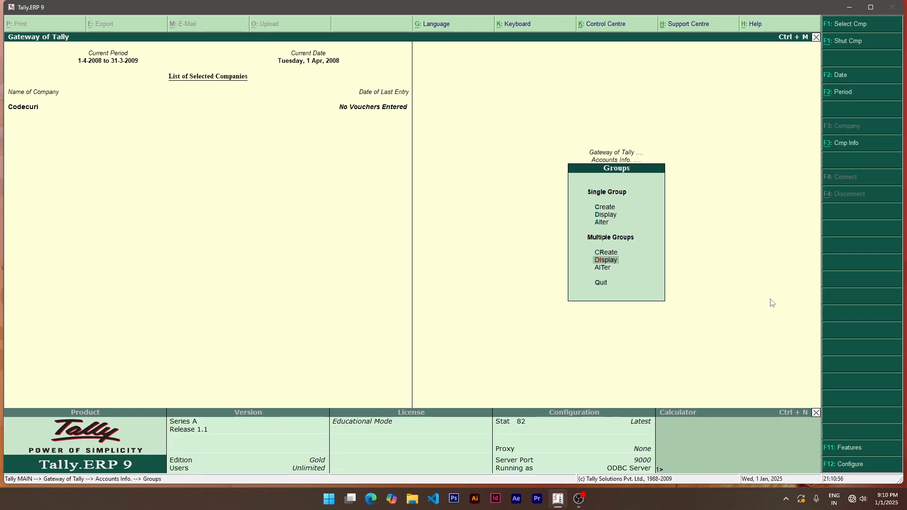
Leave the group options, start creating a single ledger, and enter the person's full name as its name with no alias.
key(Down)
key(Down)
key(Return)
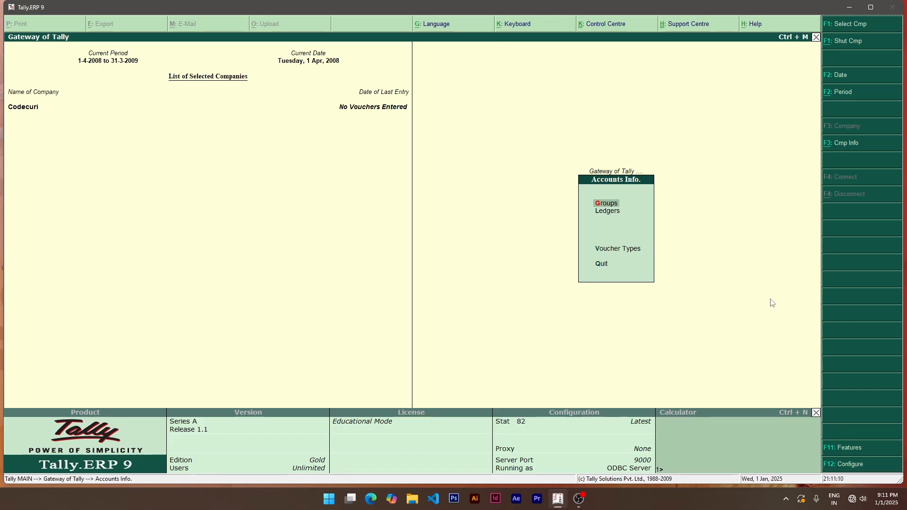
key(Down)
key(Return)
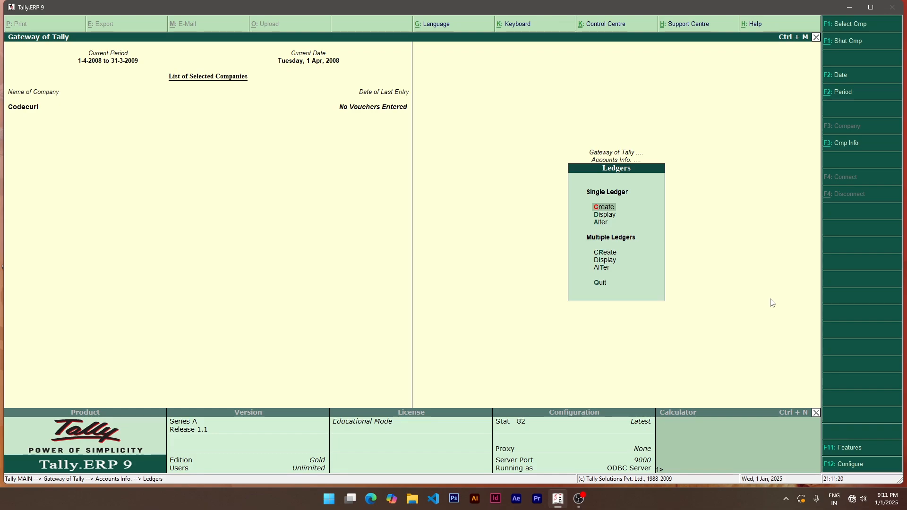
key(Return)
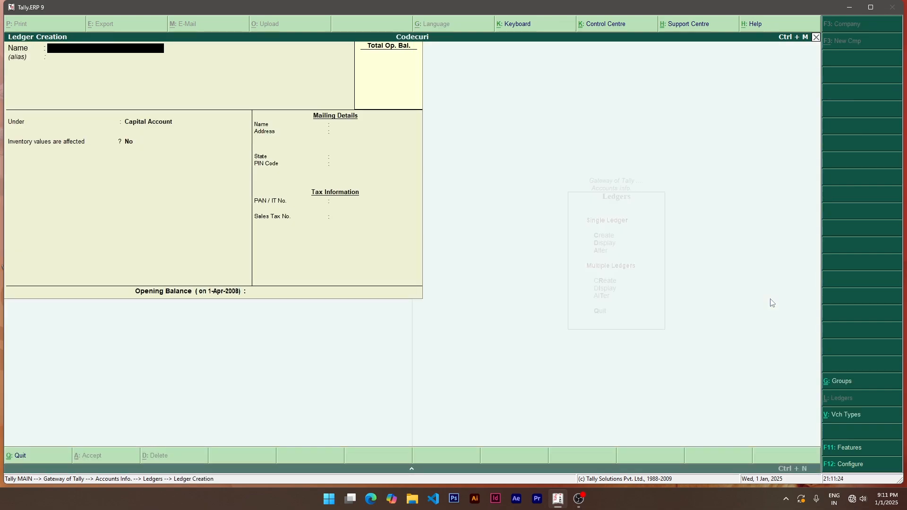
text(Rahul Das)
key(Return)
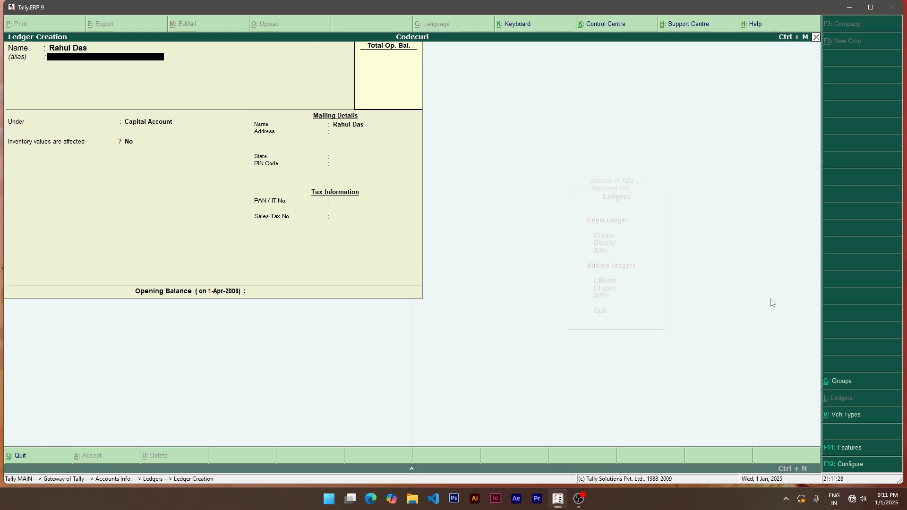
key(Return)
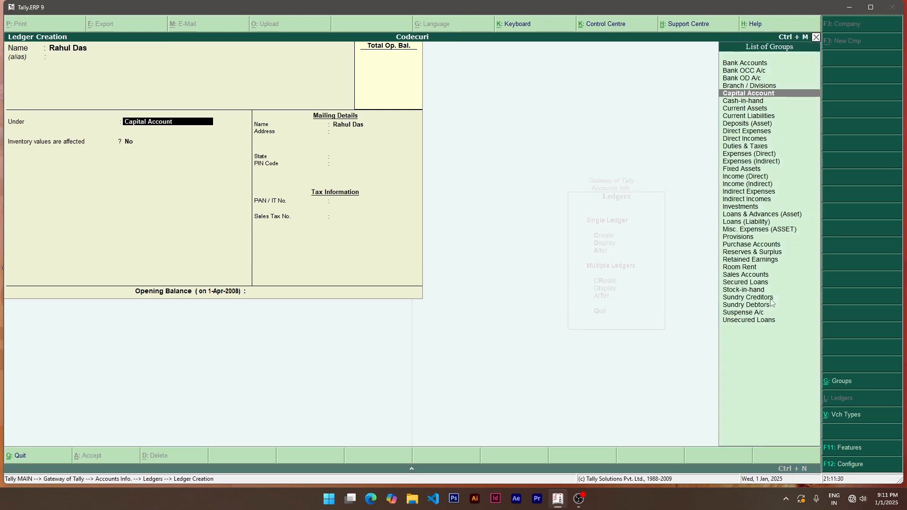
Place the person's ledger under the Loans (Liability) group.
key(Down)
key(Down)
key(Down)
key(Down)
key(Down)
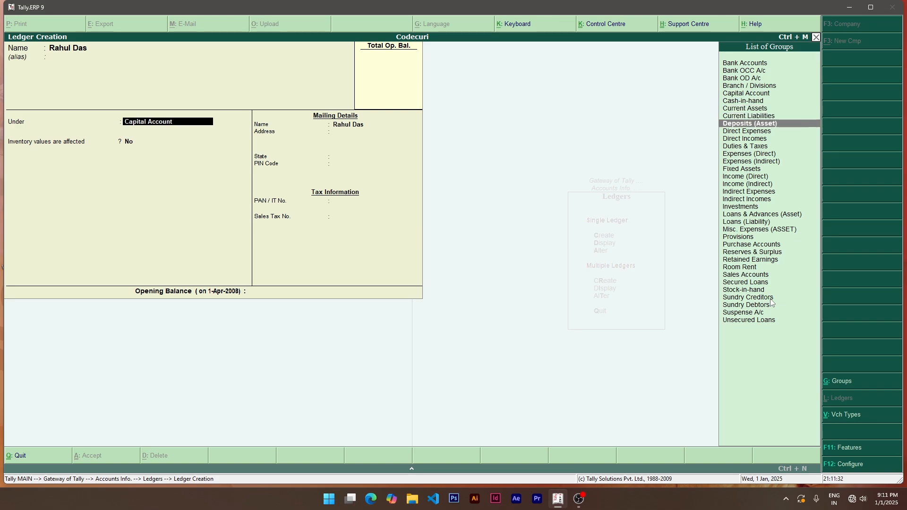
key(Down)
key(Down)
key(Down)
key(Down)
key(Down)
key(Down)
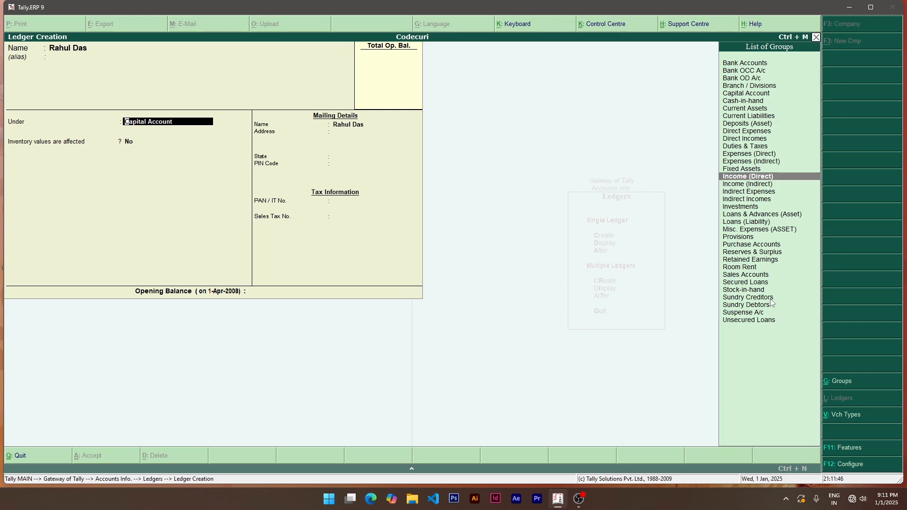
key(Up)
key(Up)
key(Up)
key(Up)
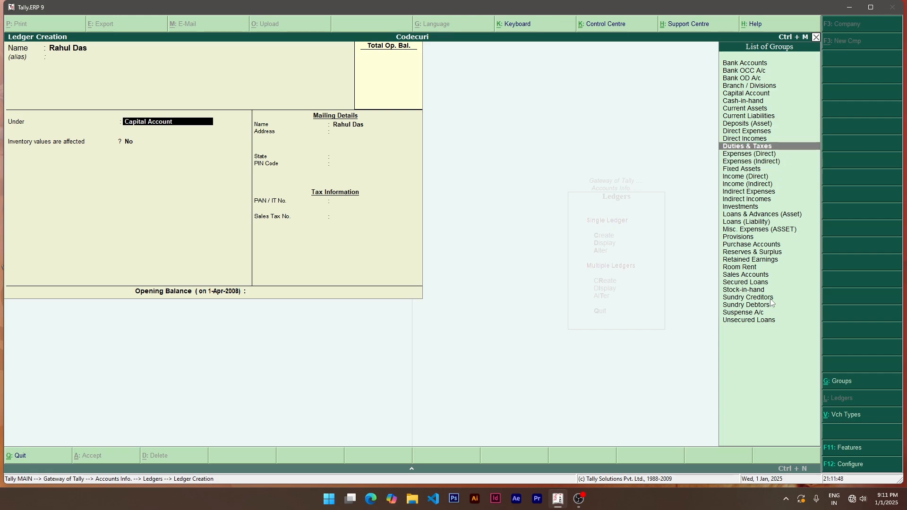
key(Up)
key(Up)
key(Up)
key(Up)
key(Up)
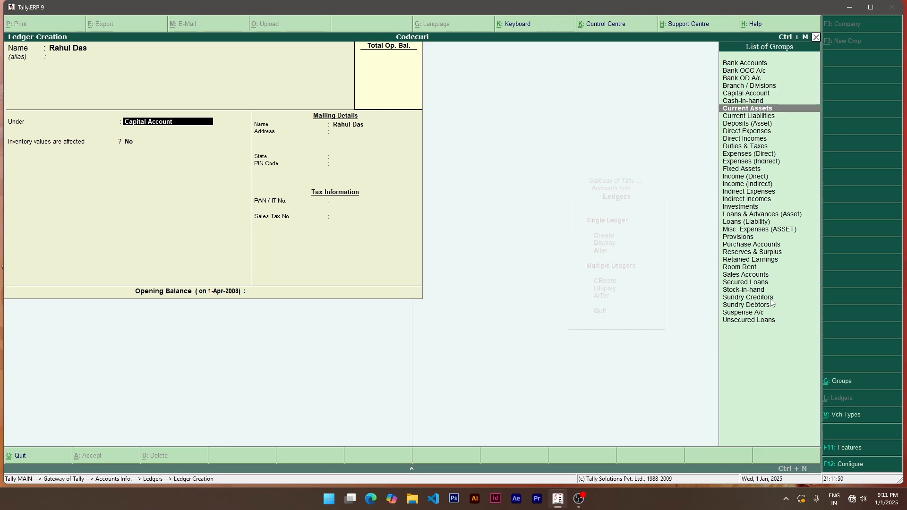
key(Up)
key(Down)
key(Down)
key(Down)
key(Down)
key(Down)
key(Down)
key(Down)
key(Down)
key(Down)
key(Down)
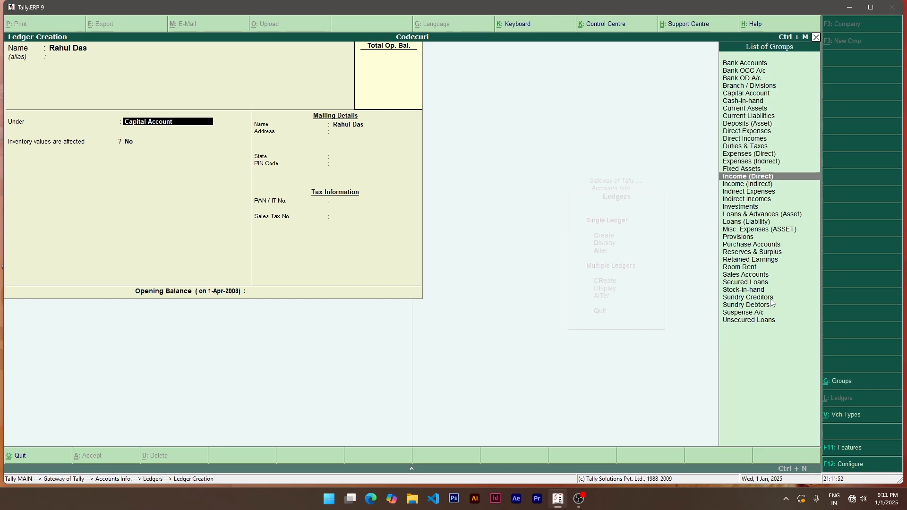
key(Down)
key(Down)
key(Down)
key(Down)
key(Down)
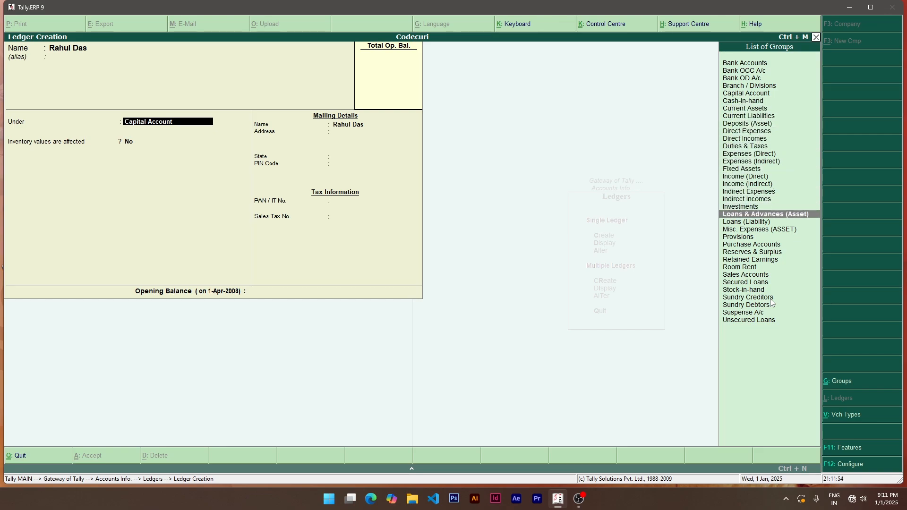
key(Down)
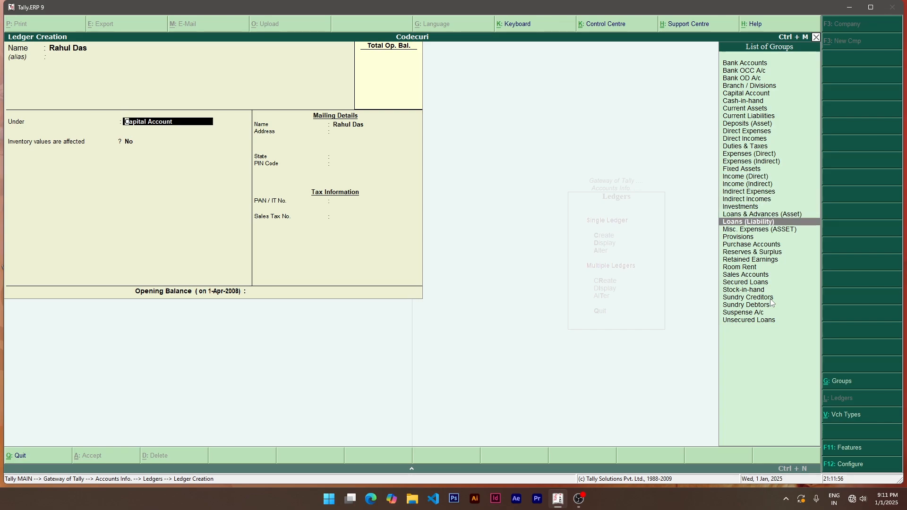
key(Return)
Keep inventory values unaffected, leave the address, tax details and opening balance empty with state Not Applicable, and accept the person's ledger.
key(Return)
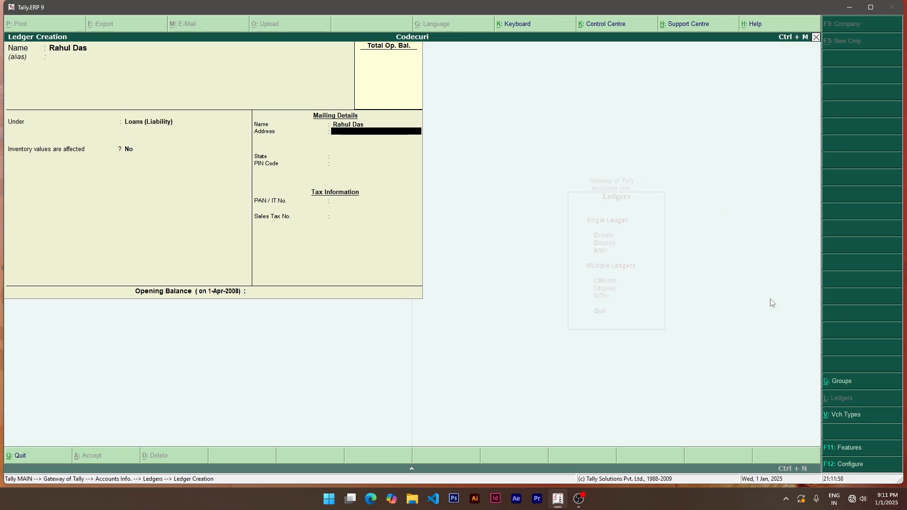
key(Return)
key(Return)
key(Return)
key(Return)
key(Return)
key(Return)
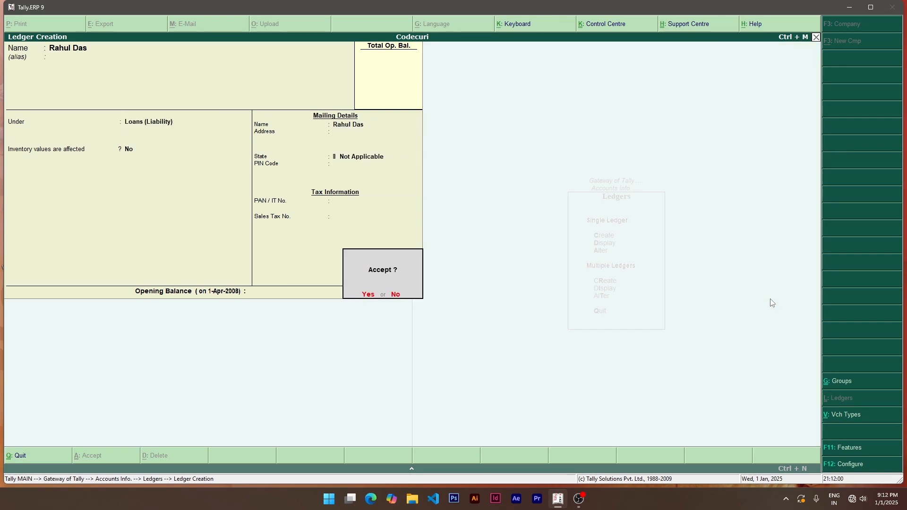
key(Return)
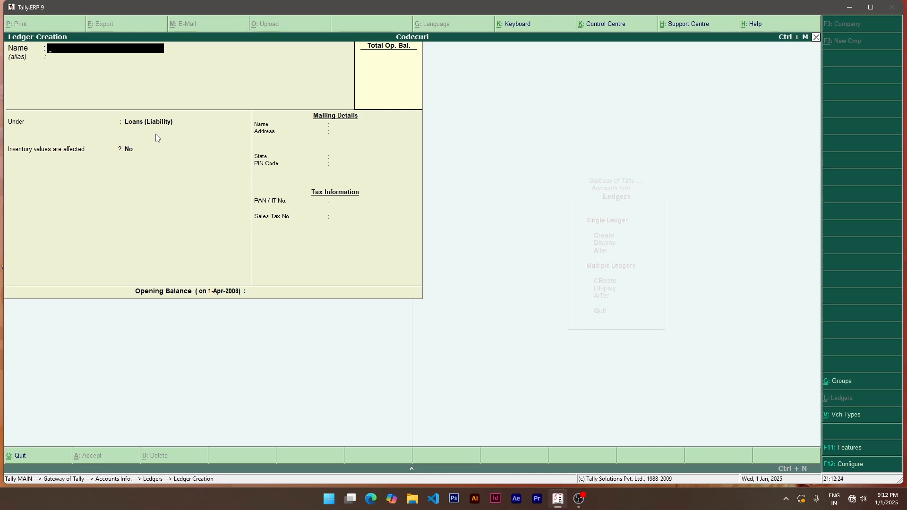
Name the next new ledger Stock Market, without an alias, and place it under Investments.
text(Stock Market)
key(Return)
key(Return)
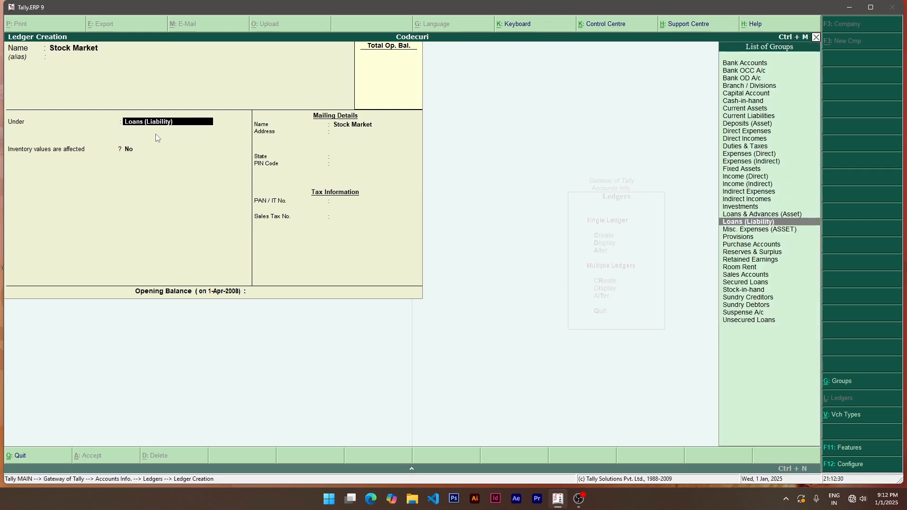
key(Up)
key(Up)
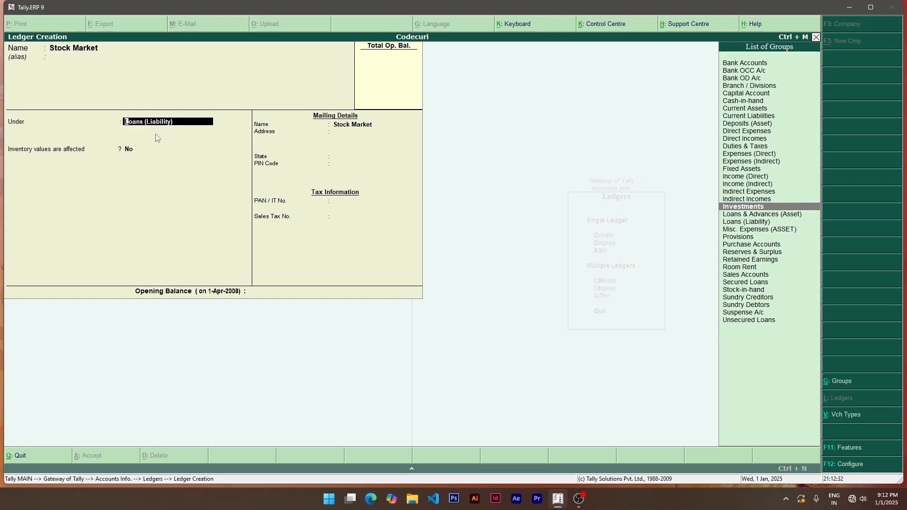
key(Return)
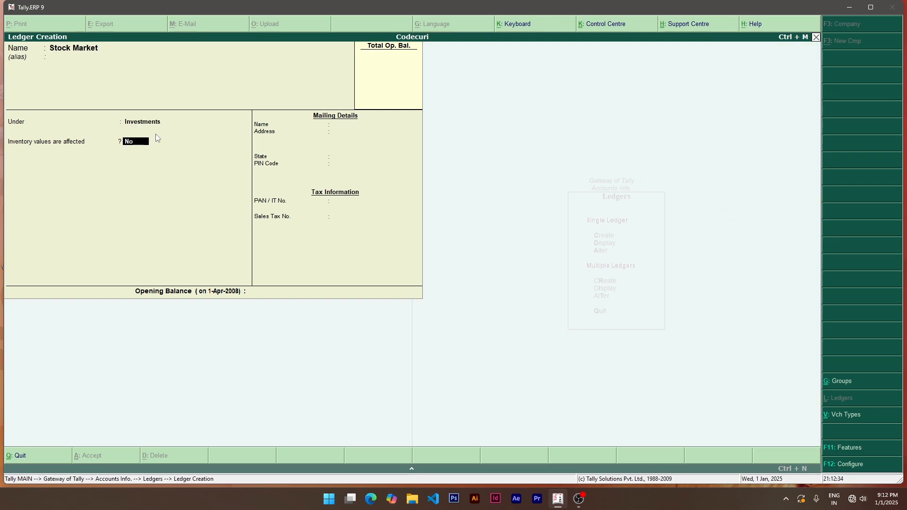
Accept the Stock Market ledger with inventory values unaffected and no opening balance, and quit ledger creation.
key(Return)
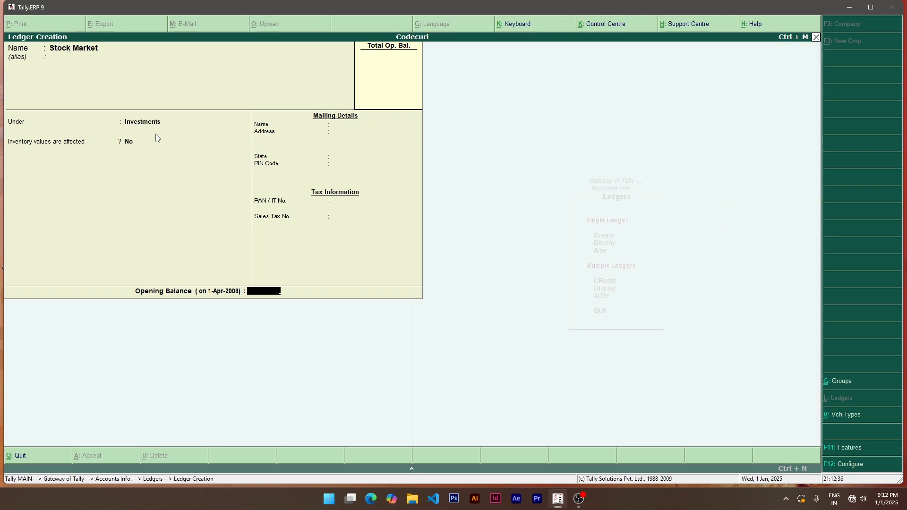
key(Return)
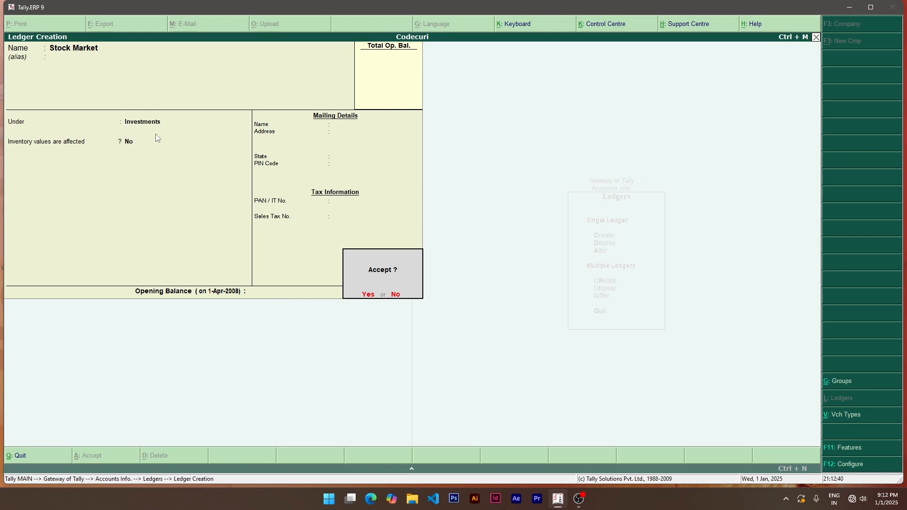
key(Return)
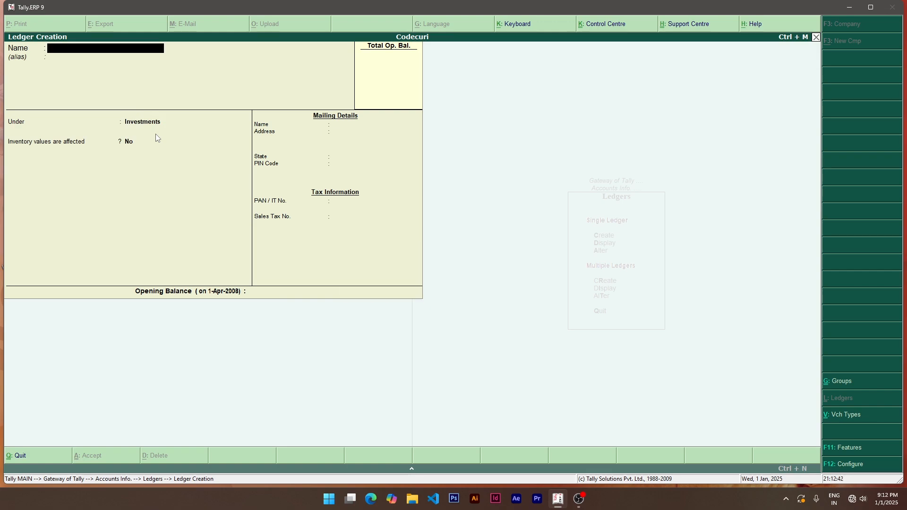
key(Escape)
key(Return)
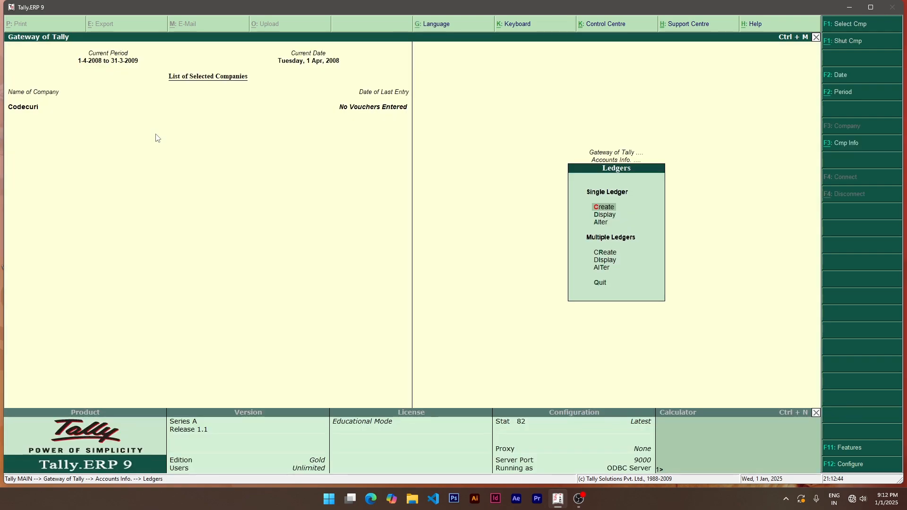
key(Escape)
key(Escape)
key(Down)
key(Down)
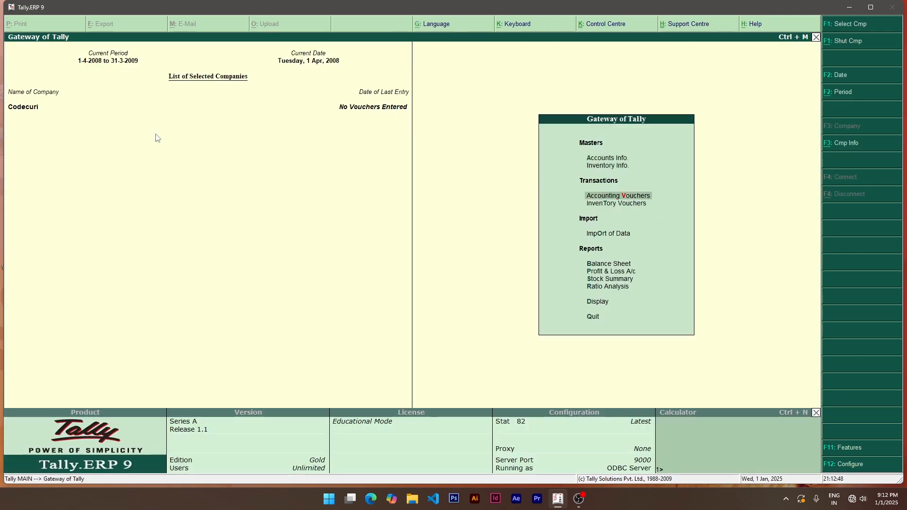
key(Up)
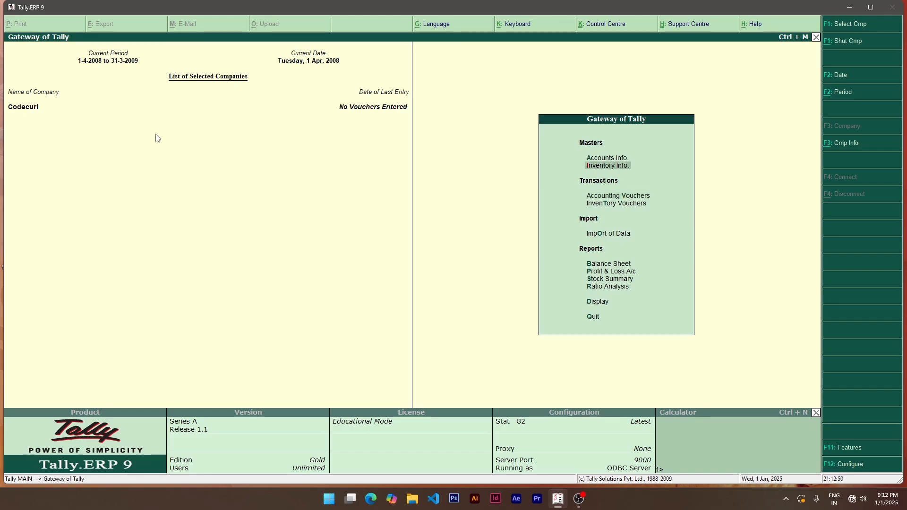
key(Return)
key(Escape)
key(Up)
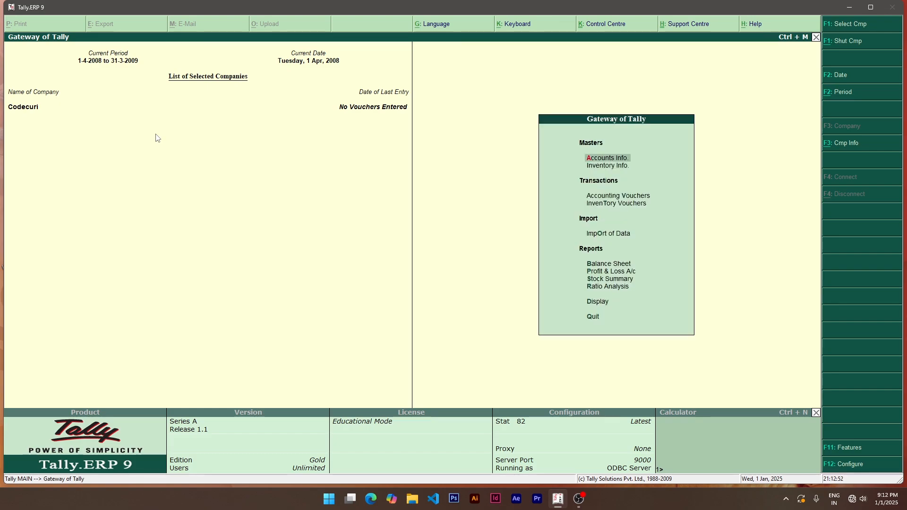
key(Return)
key(Escape)
key(Return)
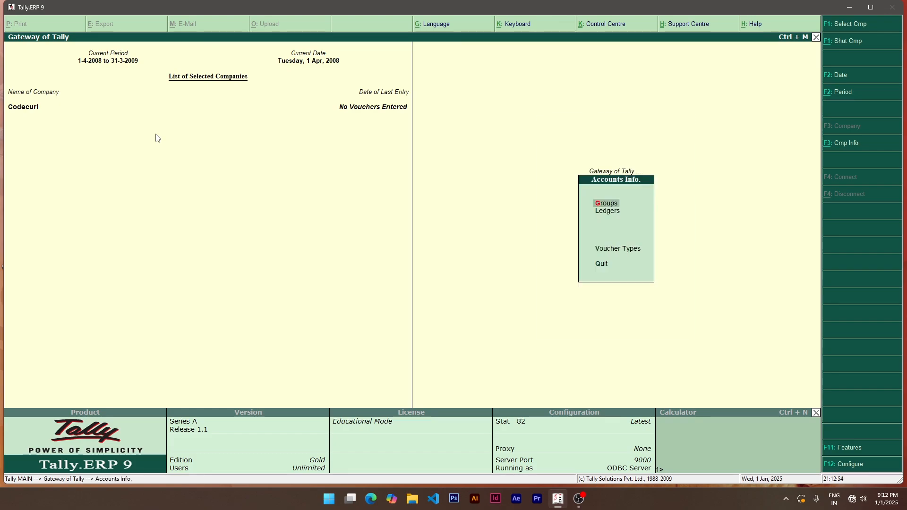
key(Down)
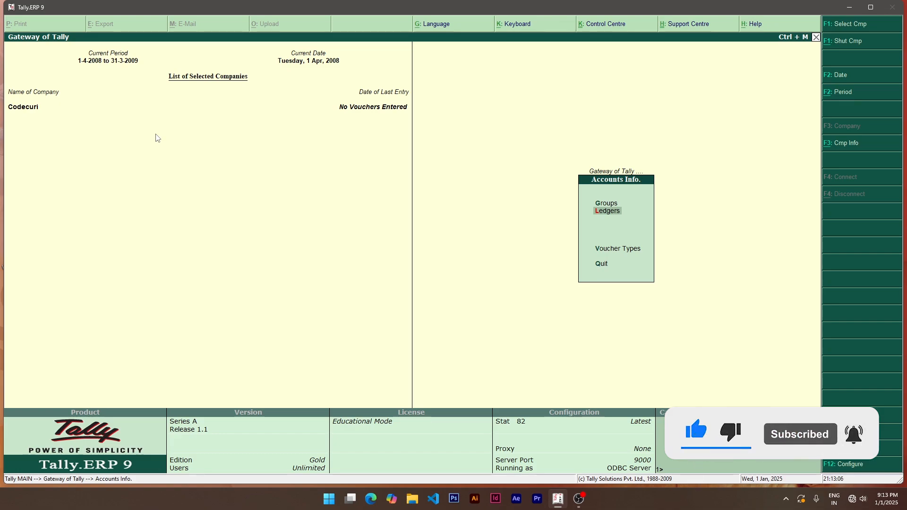
key(Up)
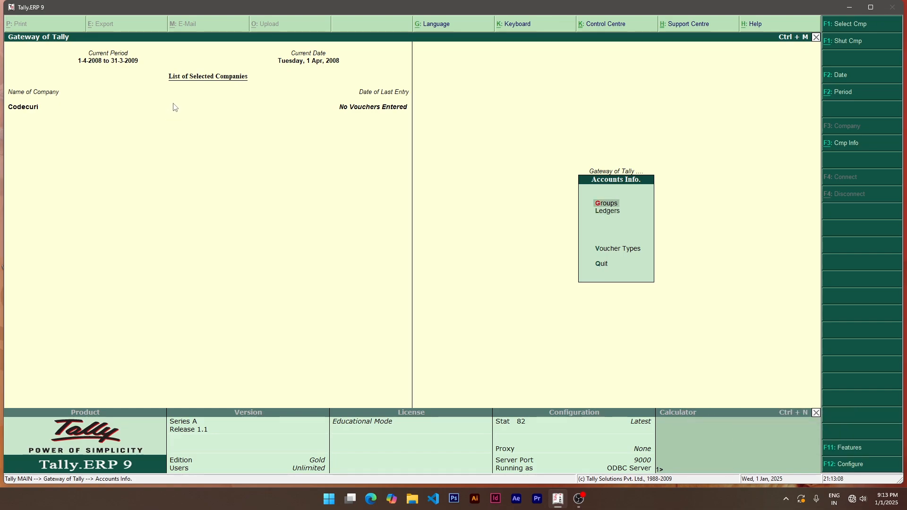
Open the ledger management options for company Codecuri.
key(Down)
key(Return)
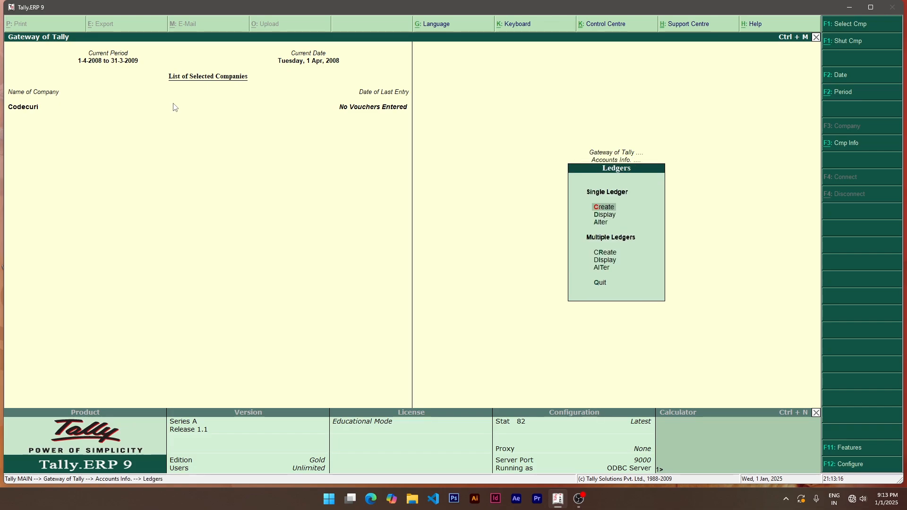
key(Return)
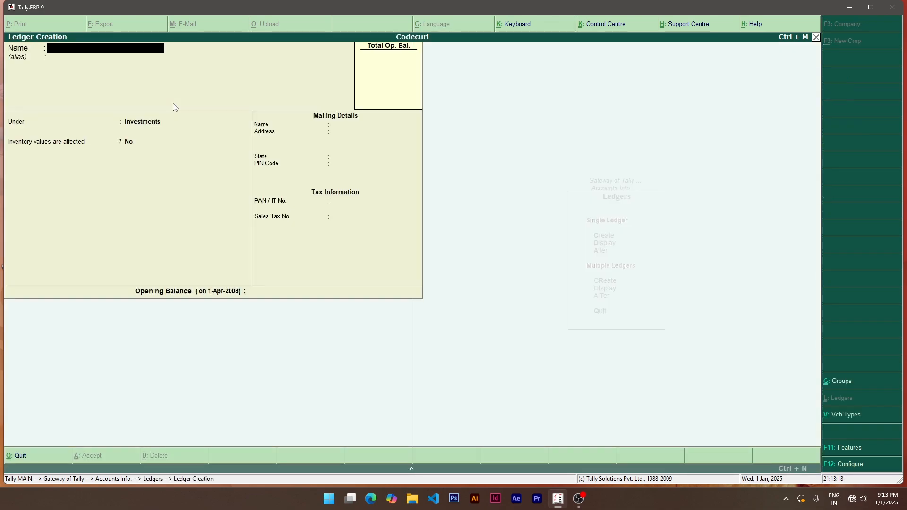
key(Escape)
key(Return)
Start creating multiple ledgers at once under the Bank Accounts group.
key(Down)
key(Down)
key(Down)
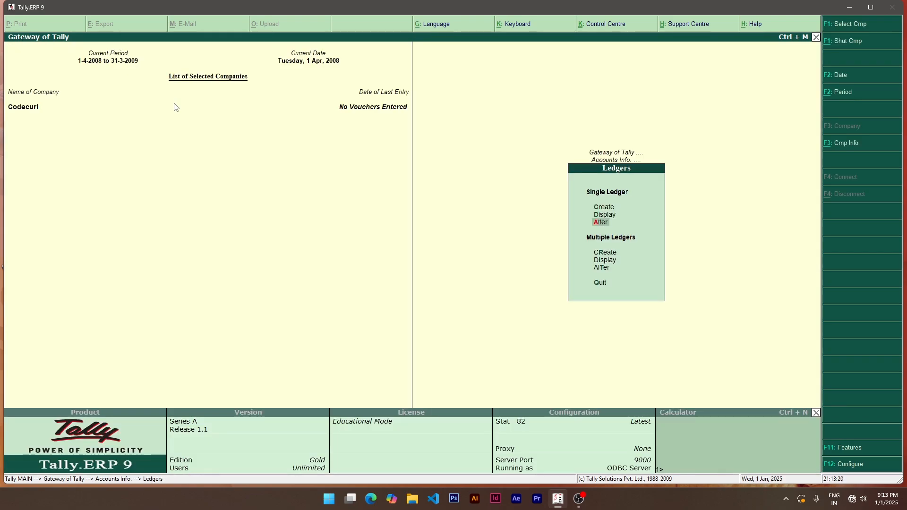
key(Return)
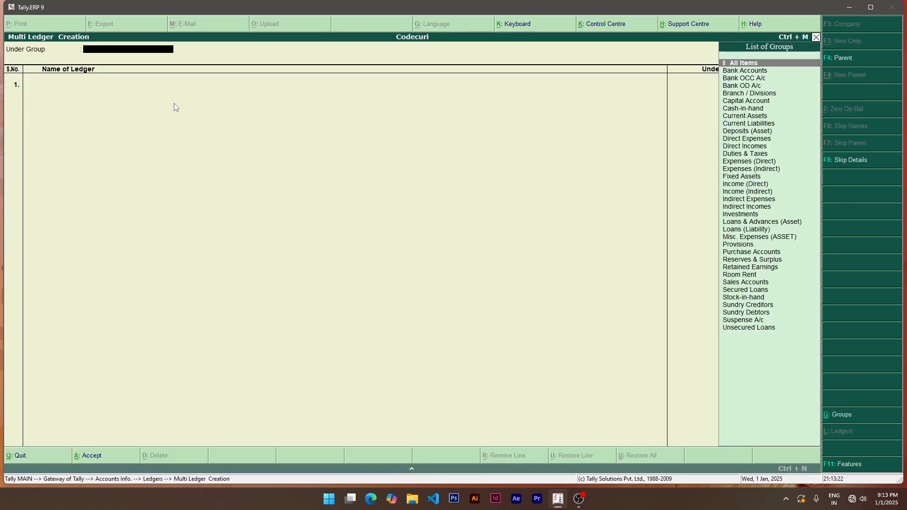
key(Down)
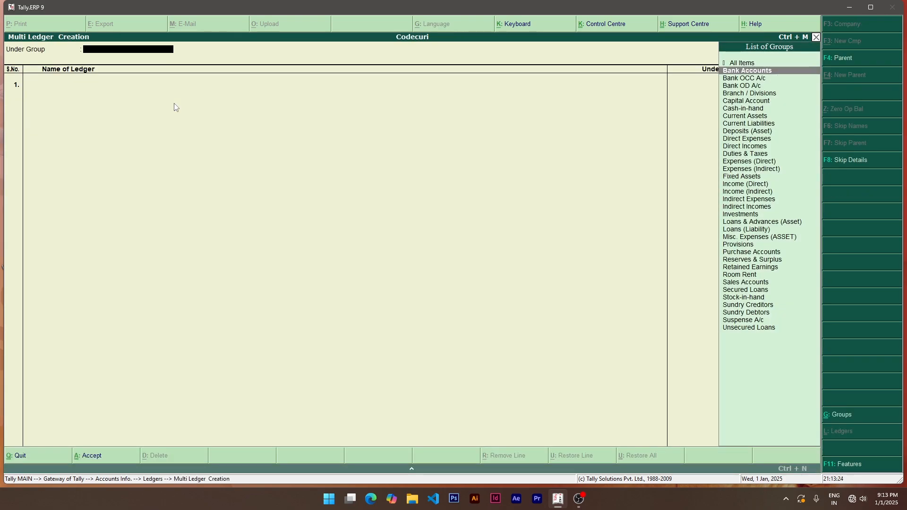
key(Return)
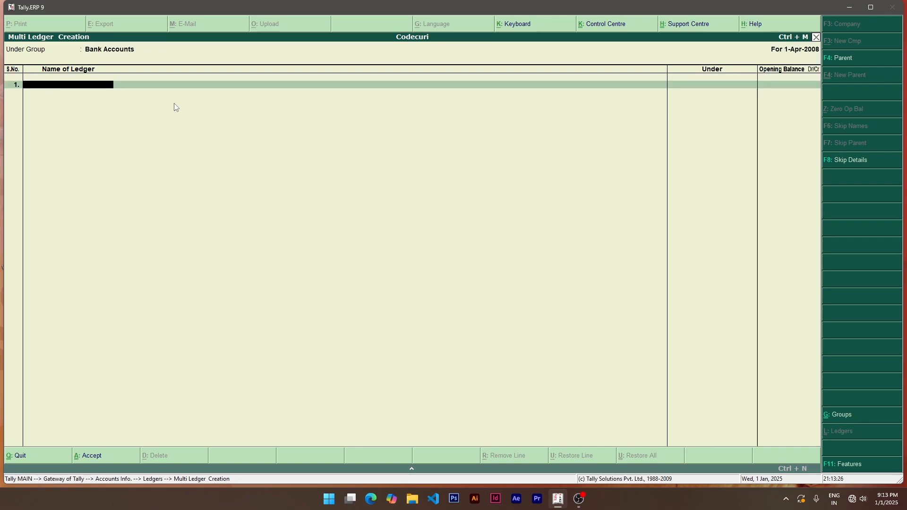
Enter Sbi Bank A/c as the first ledger, leaving its opening balance empty.
text(Sbi Bank A)
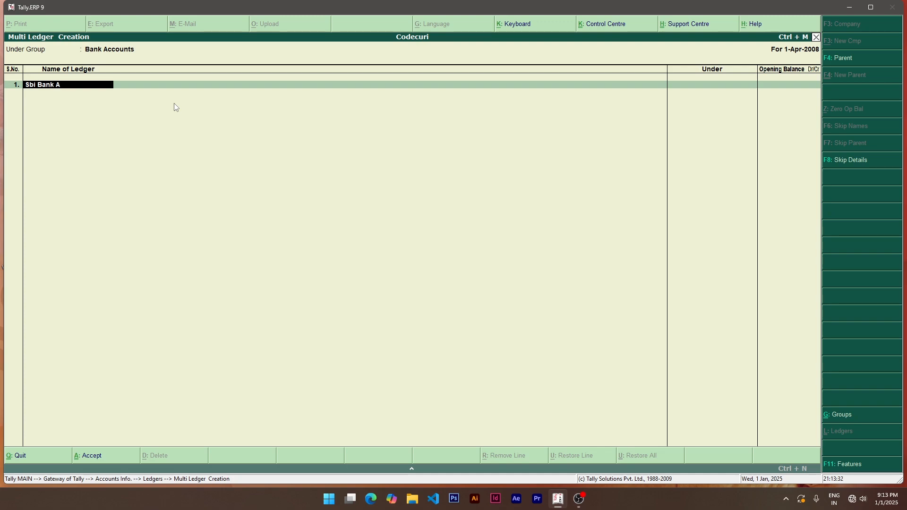
text(/c)
key(Return)
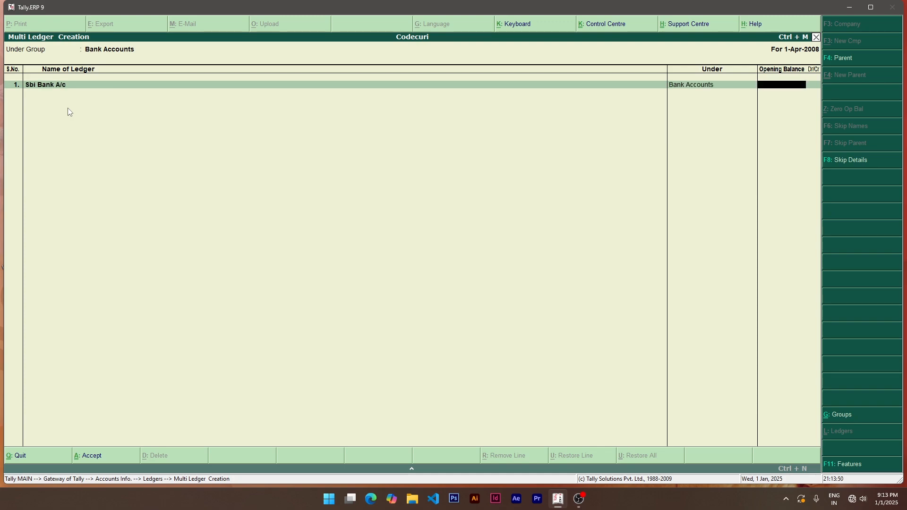
key(Return)
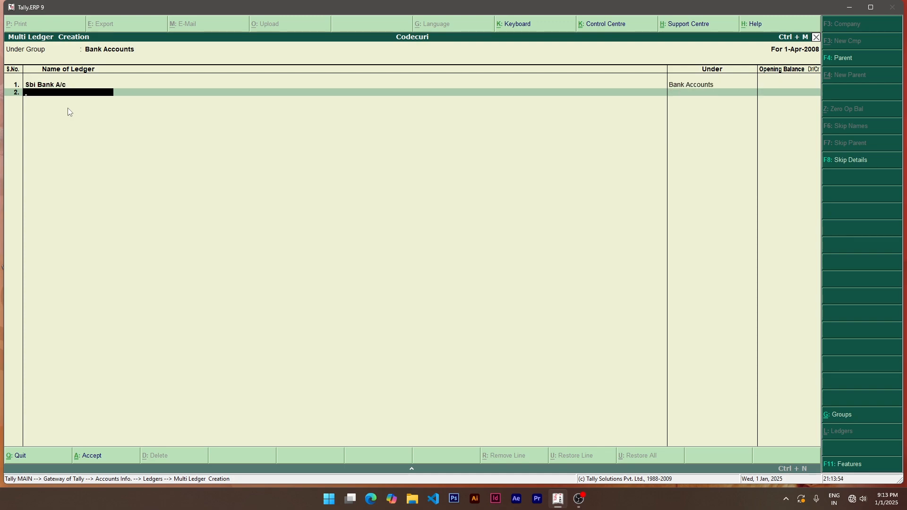
Enter Kanada Bank A/c as the second ledger without an opening balance, and accept the multiple ledger creation.
text(Kanada Bank A/c)
key(Return)
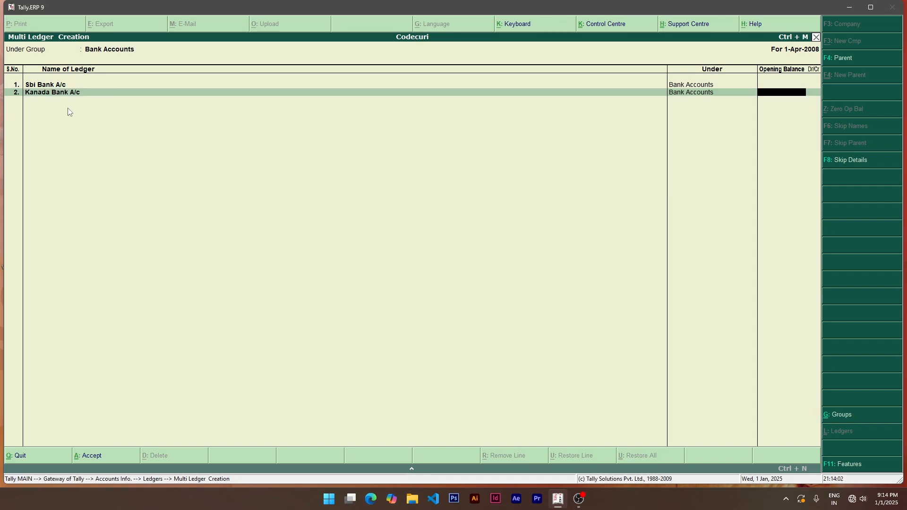
key(Return)
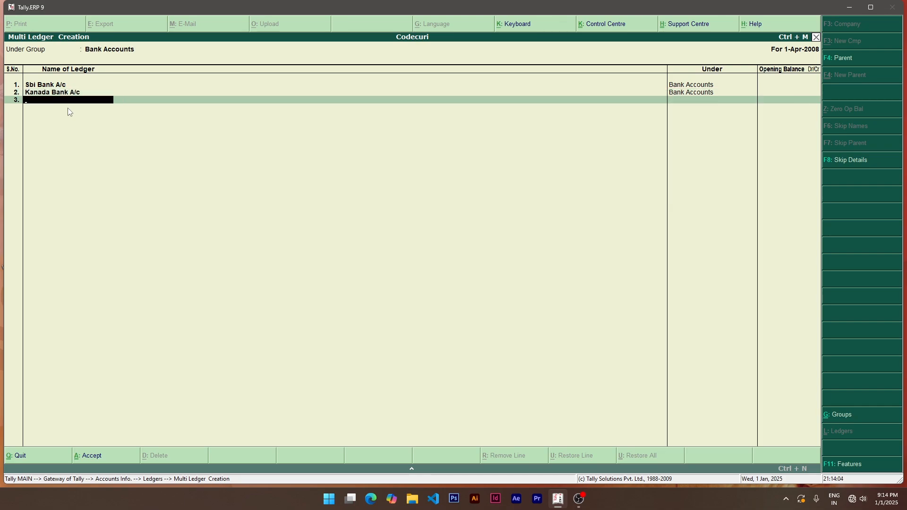
key(Return)
key(Return)
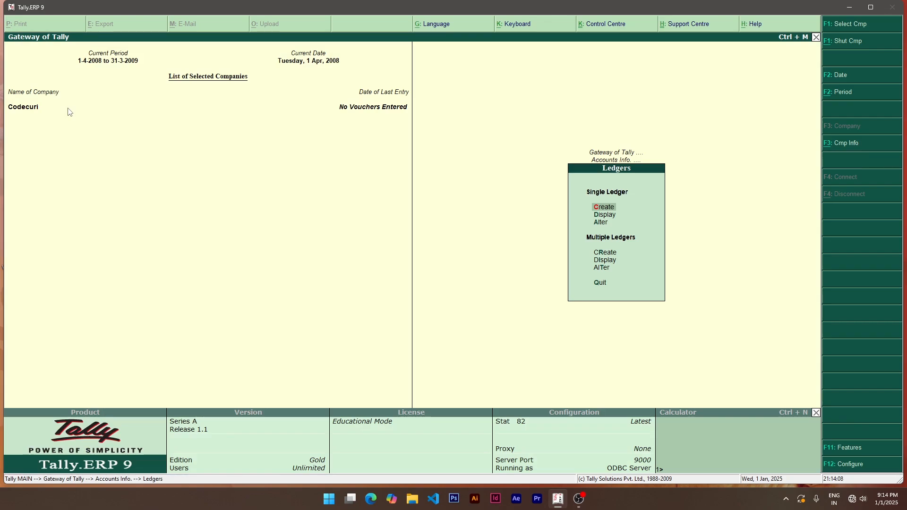
Display the multiple-ledger list of the Bank Accounts group, and close it again.
key(Down)
key(Down)
key(Down)
key(Down)
key(Return)
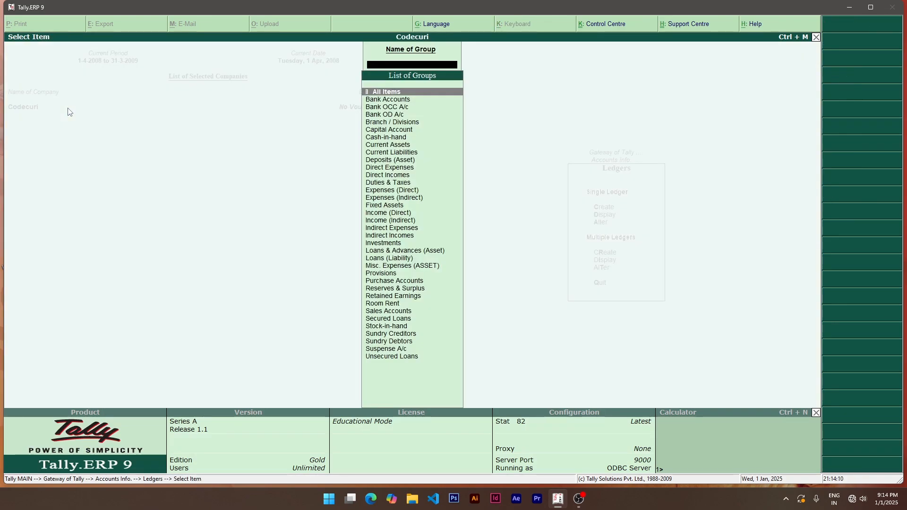
key(Down)
key(Return)
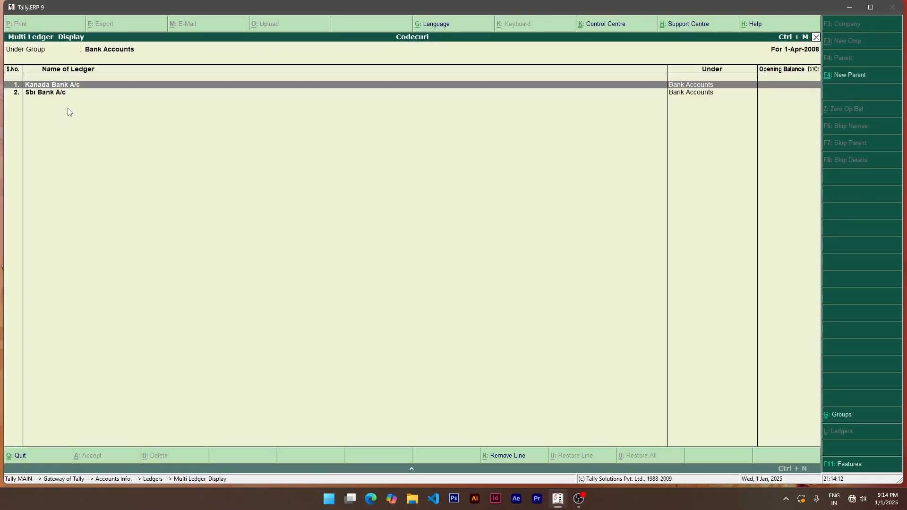
key(Escape)
key(Escape)
Delete the ledger named after a person through single ledger alteration, and return to the Gateway of Tally.
key(Down)
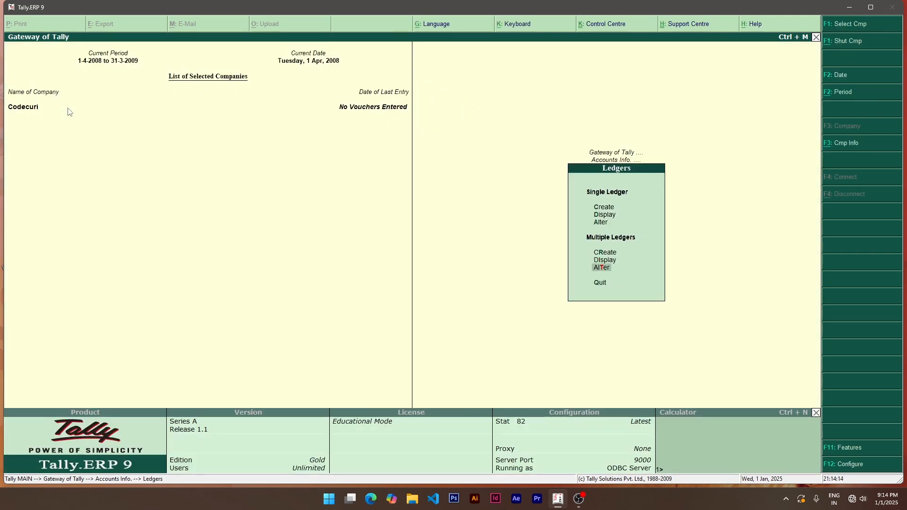
key(Up)
key(Down)
key(Up)
key(Up)
key(Up)
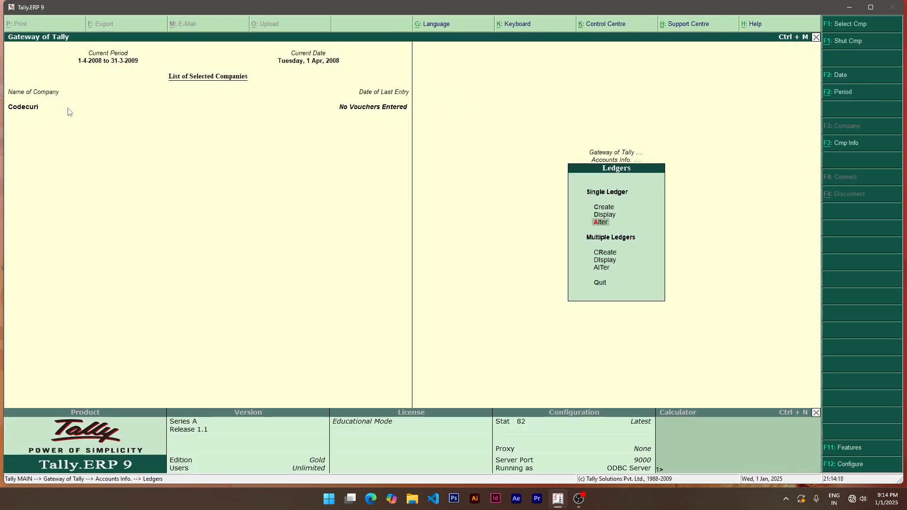
key(Return)
key(Down)
key(Down)
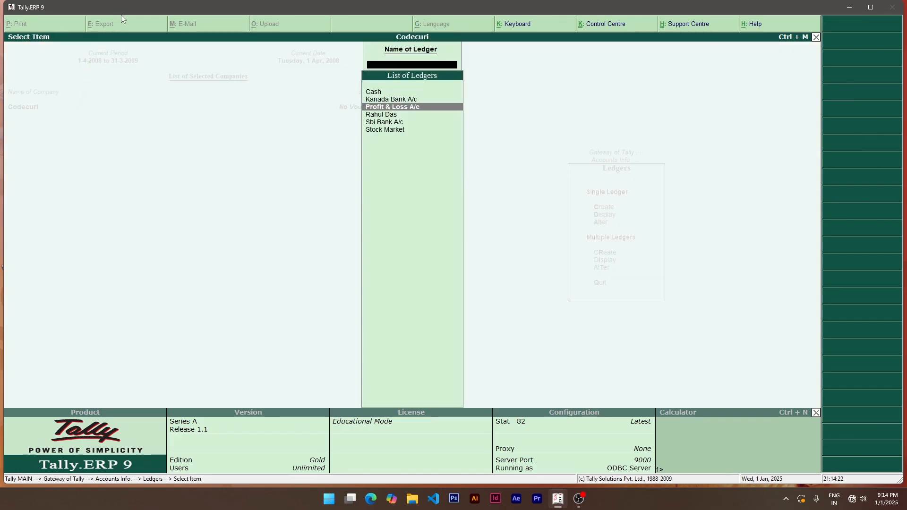
key(Down)
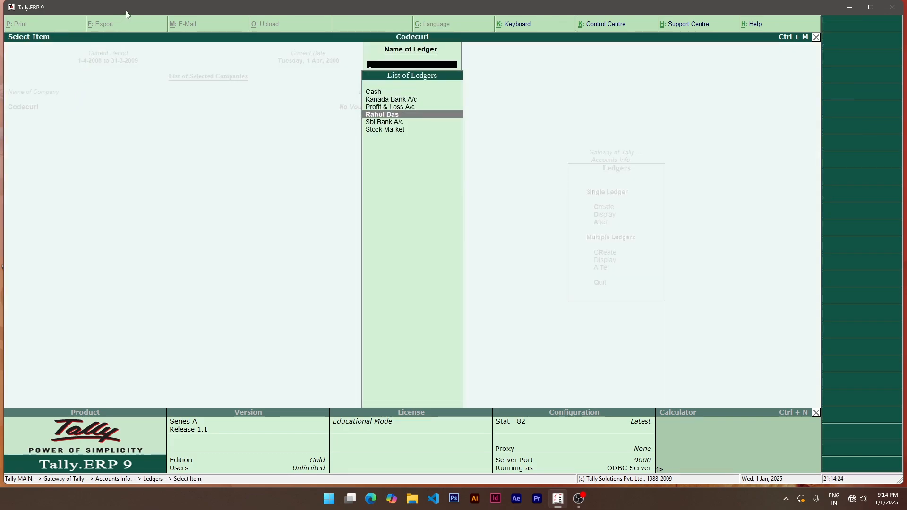
key(Return)
key(alt+d)
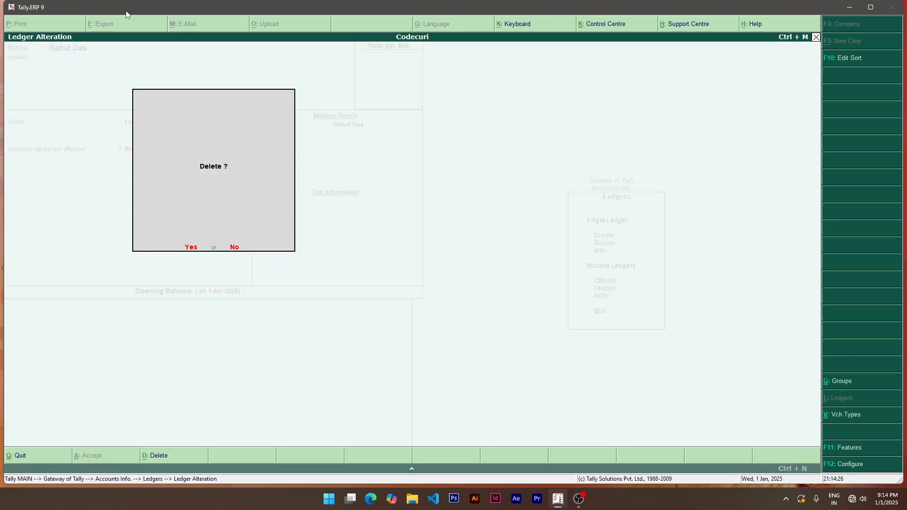
key(y)
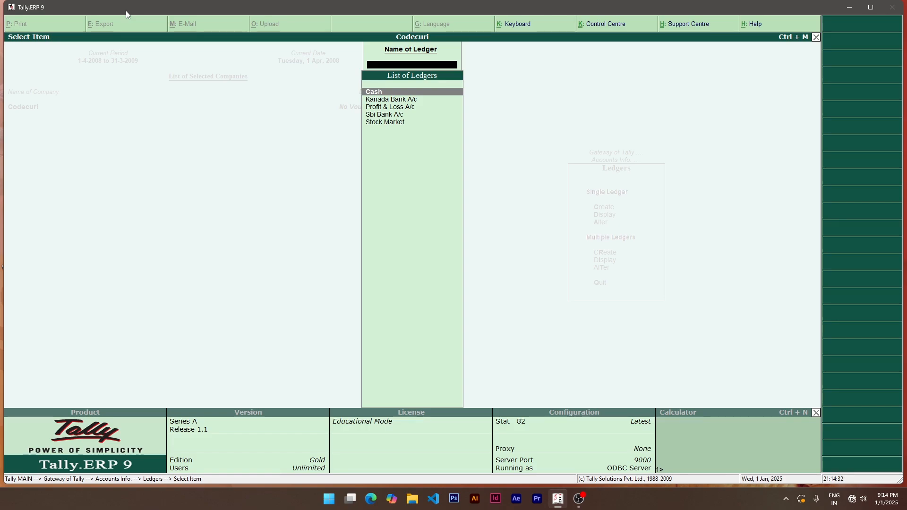
key(Escape)
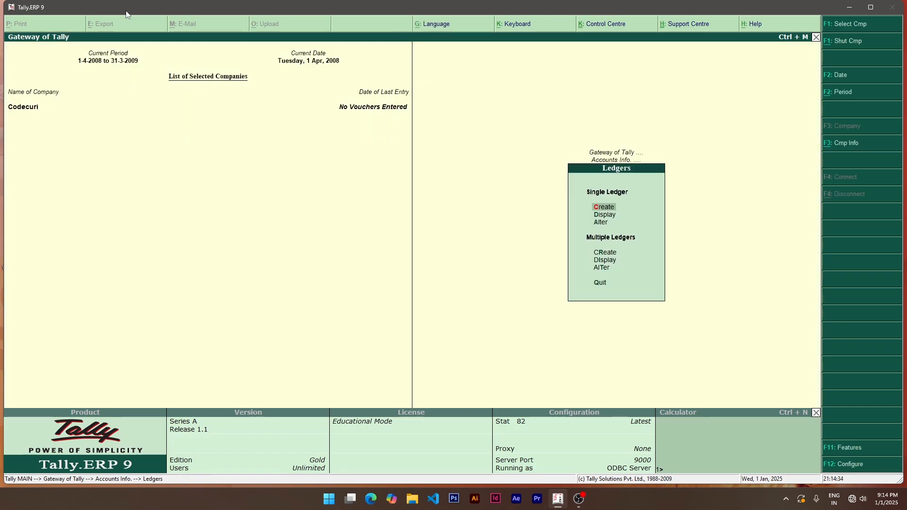
key(Escape)
key(Escape)
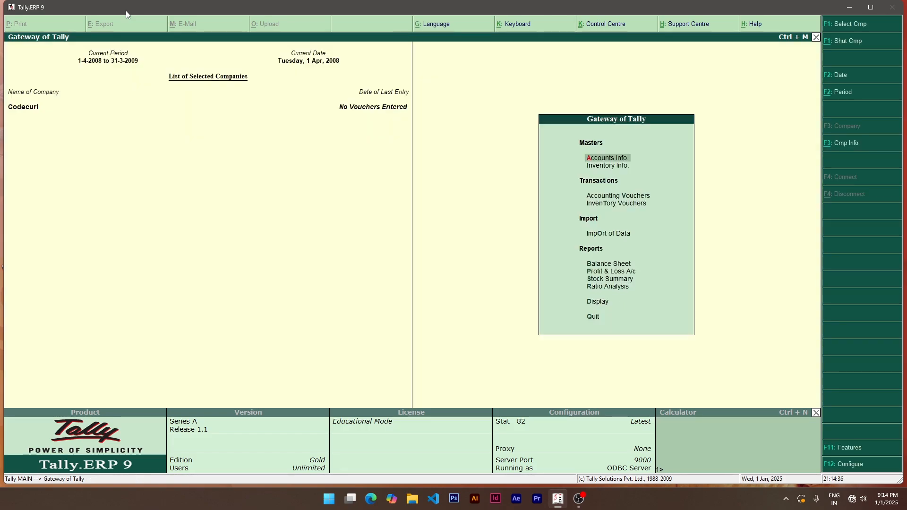
key(Down)
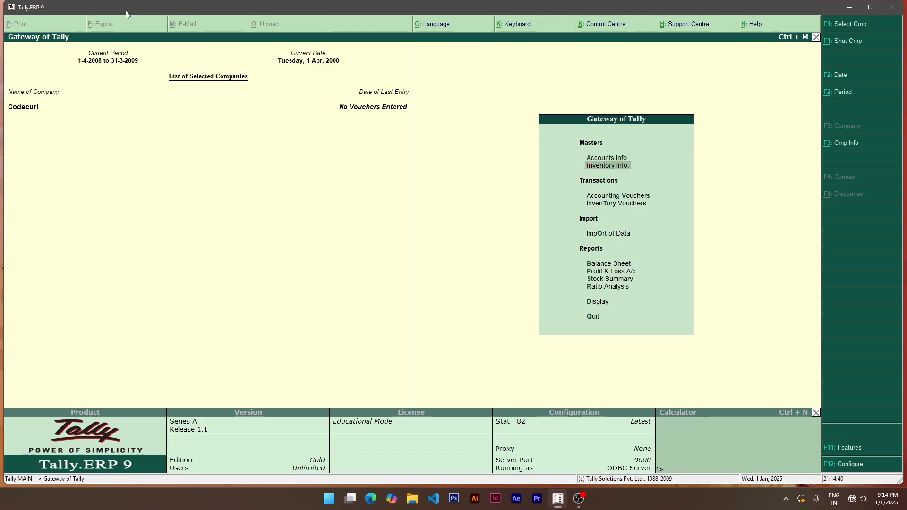
key(Up)
key(Down)
key(Down)
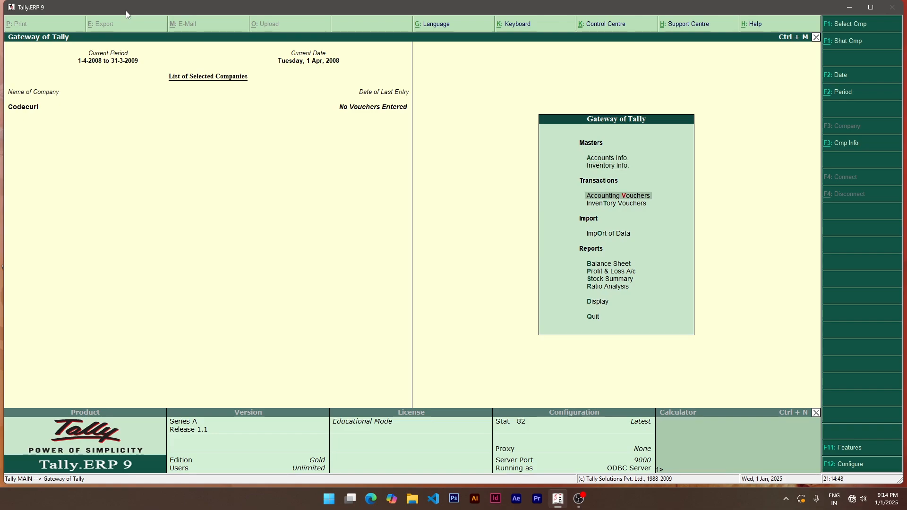
key(Up)
key(Up)
key(Down)
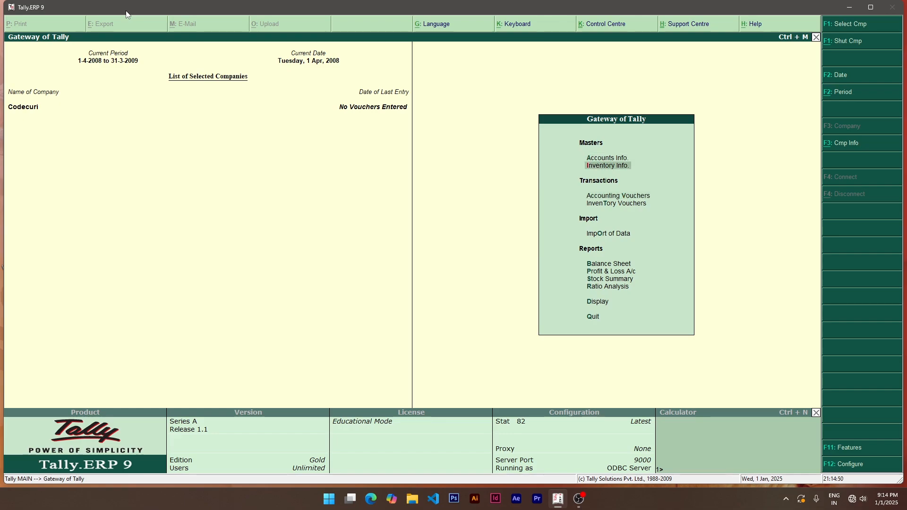
key(Up)
key(Down)
key(Up)
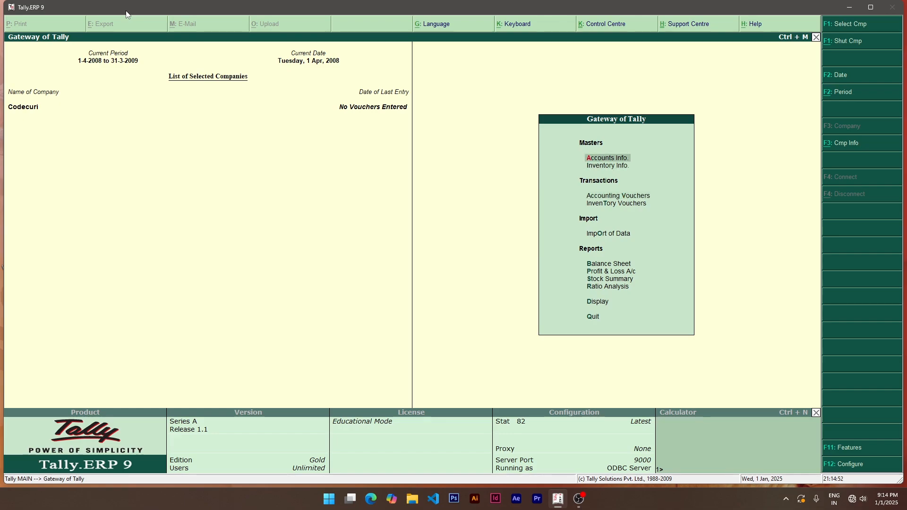